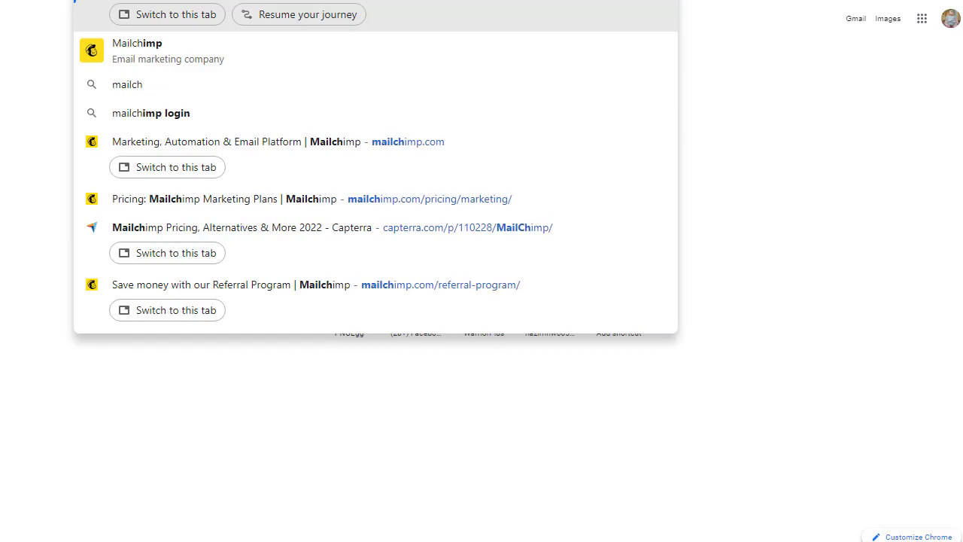
key(Return)
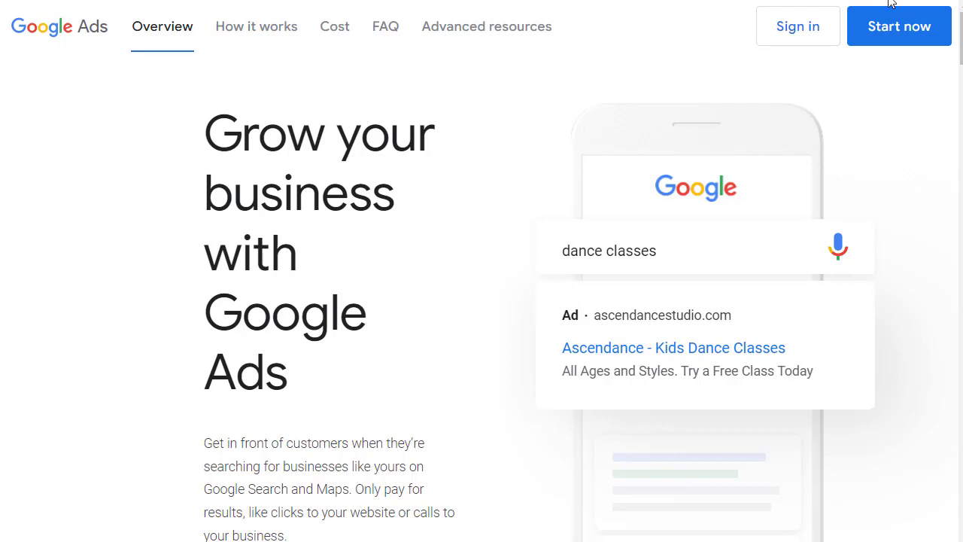
Open the Google Ads account from the Google Ads homepage and hide the billing alert
click(918, 39)
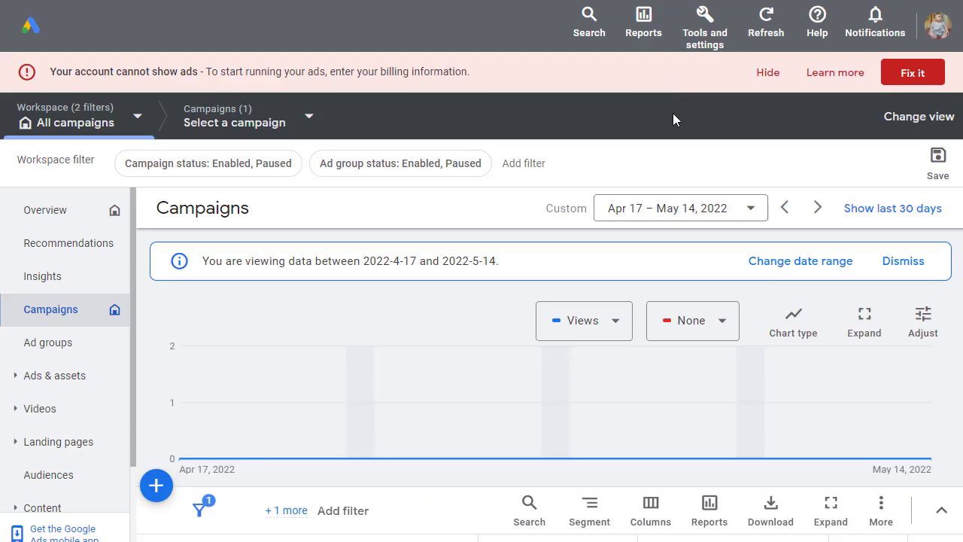
click(767, 73)
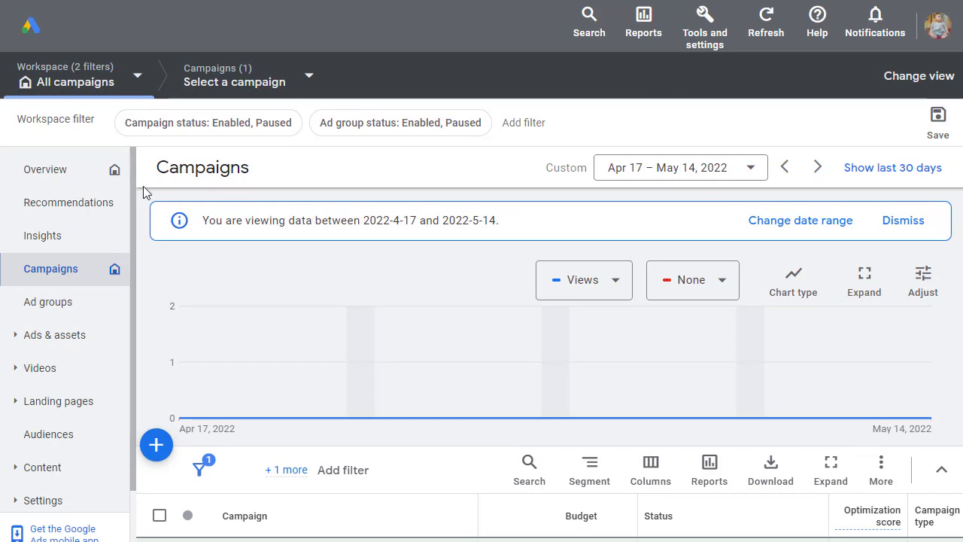
Start a new campaign from the account's overview page
click(75, 174)
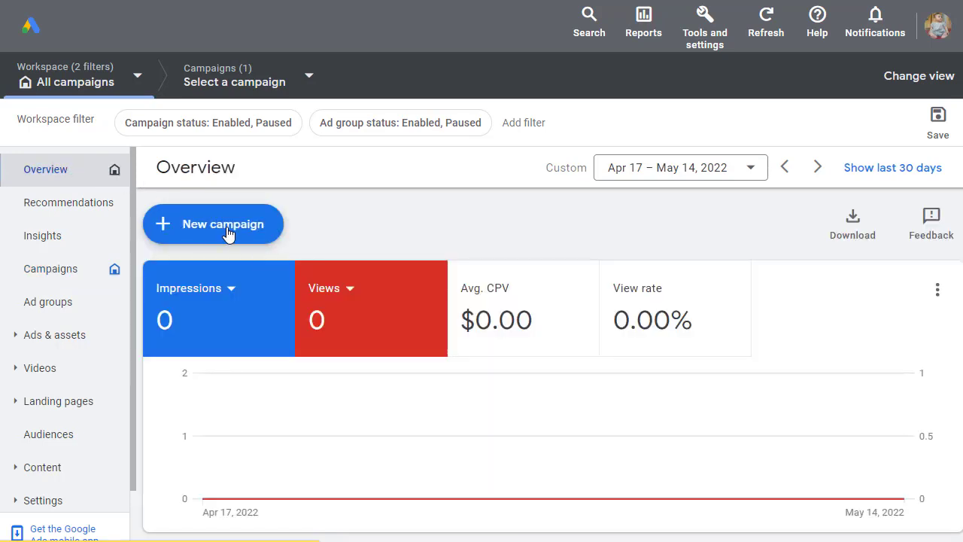
click(228, 234)
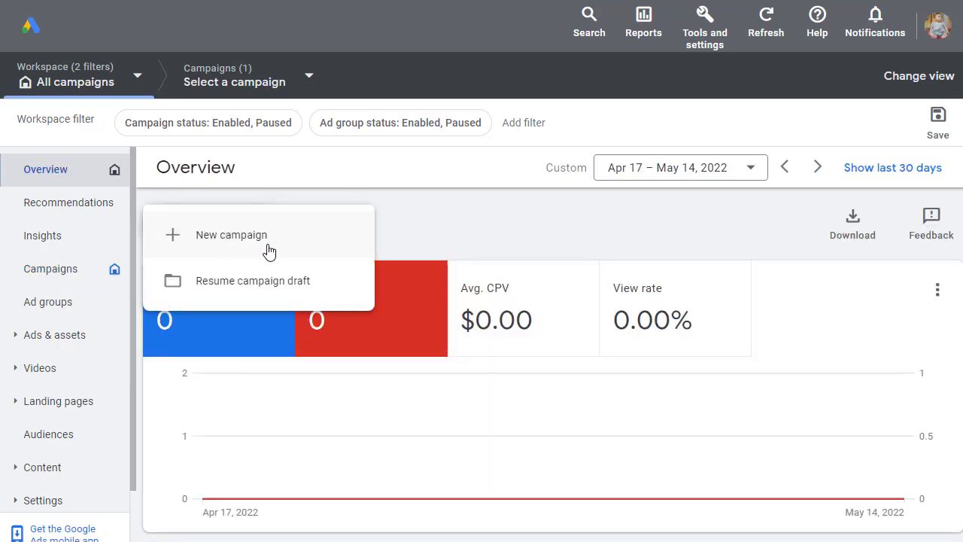
click(239, 242)
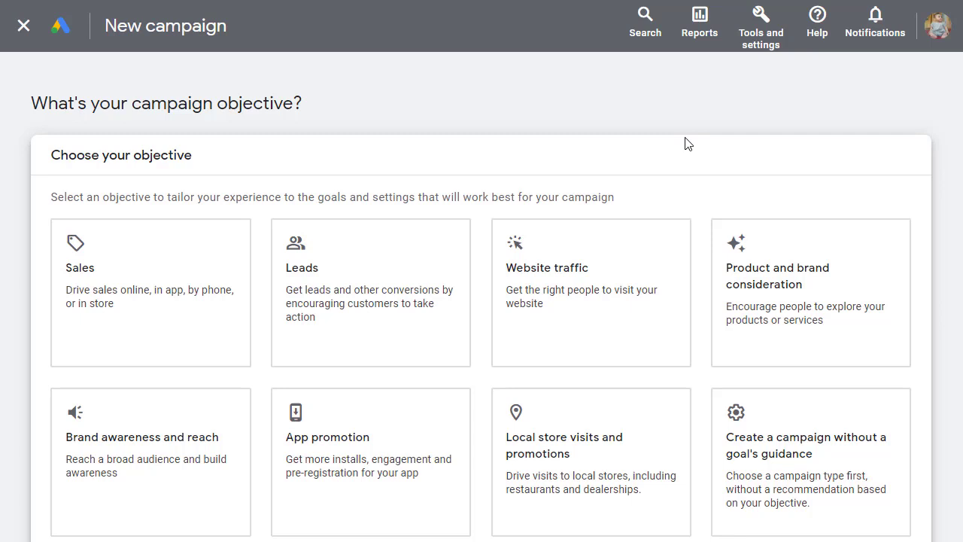
Choose Website traffic as the campaign objective and Search as the campaign type
scroll(481, 301, down, 1)
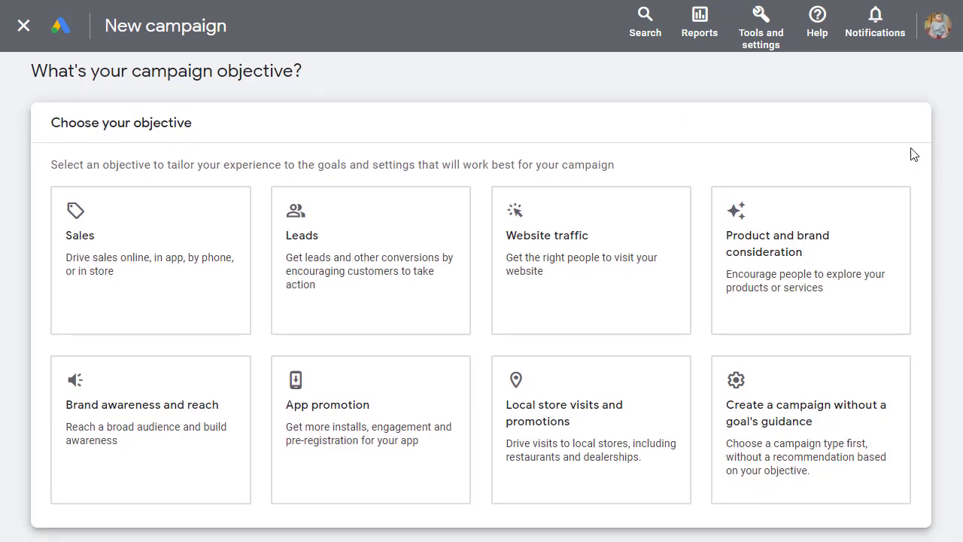
click(610, 242)
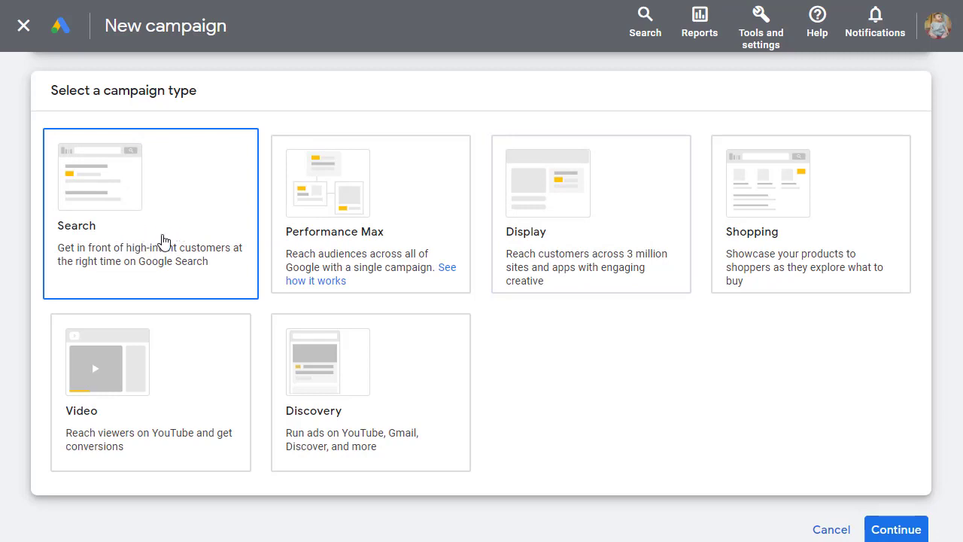
click(164, 241)
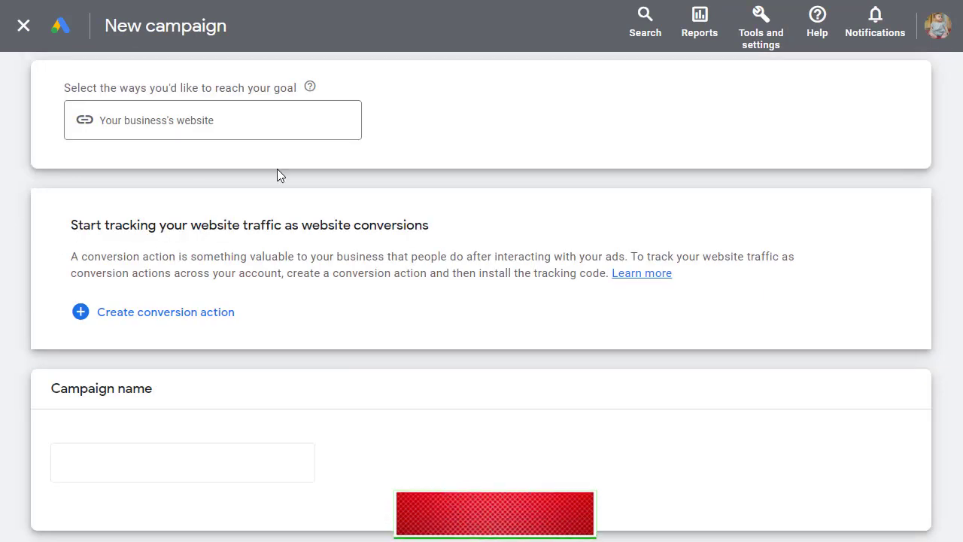
Enter https\:google.com as the business's website for reaching the campaign goal
click(235, 118)
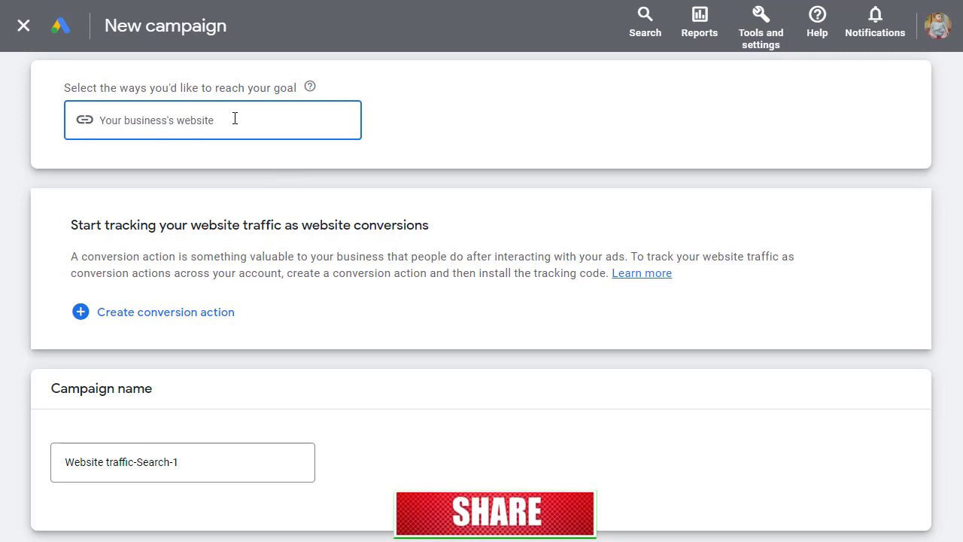
text(h)
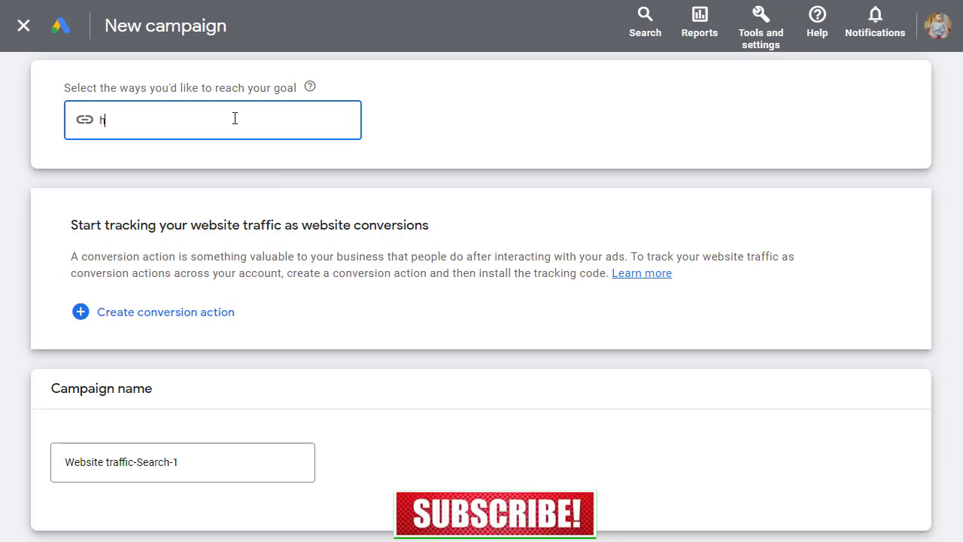
key(BackSpace)
text(h)
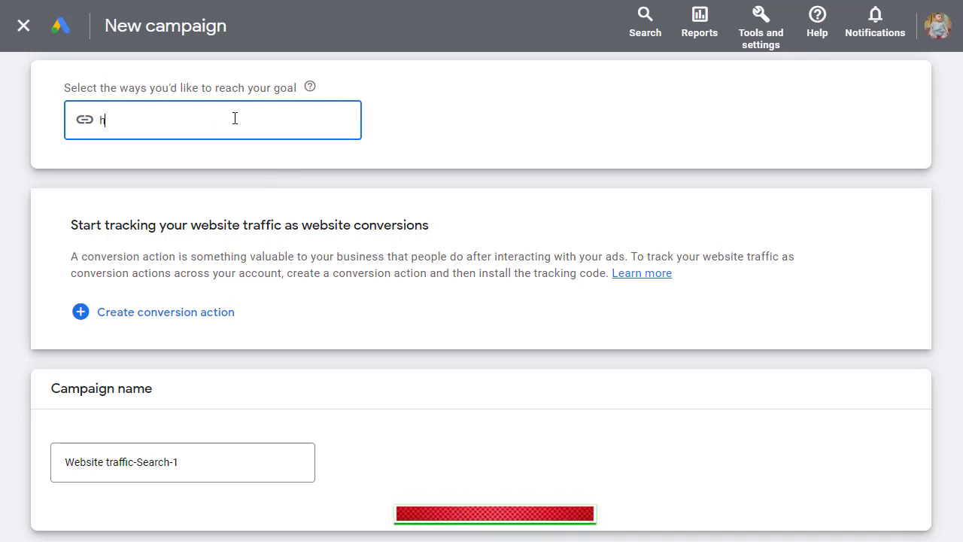
text(tt)
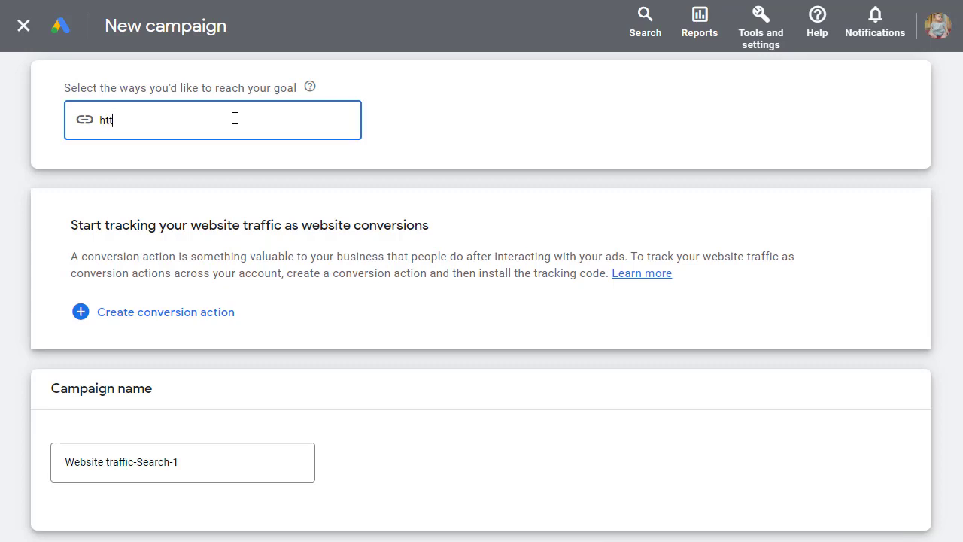
text(ps:)
text(\:)
text(google)
text(.com)
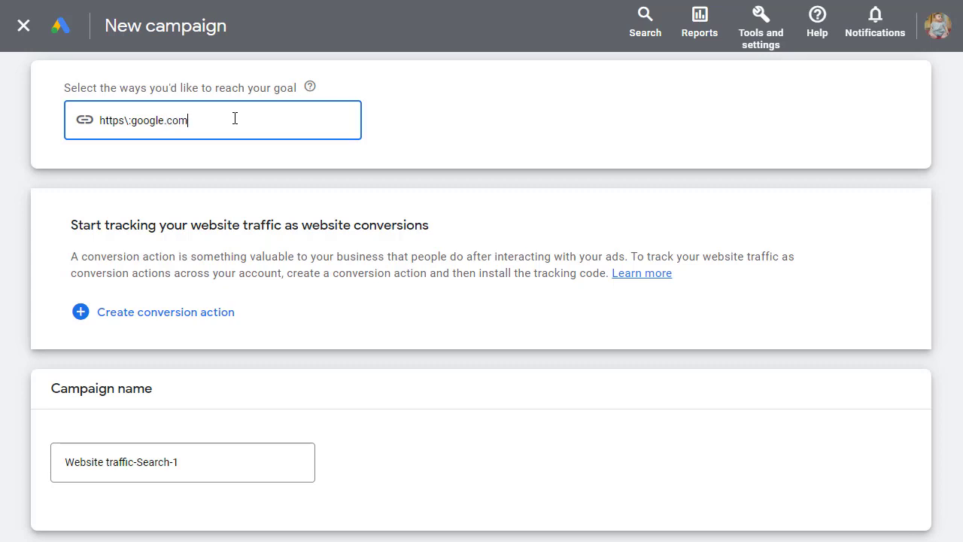
key(Tab)
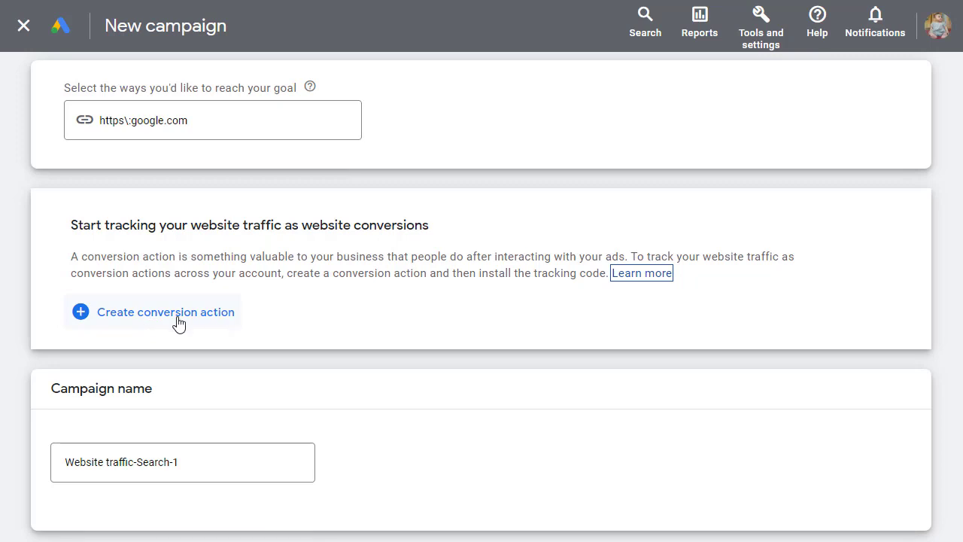
Keep the campaign name Website traffic-Search-1, continue to the bidding settings and dismiss the introductory pop-up
click(194, 461)
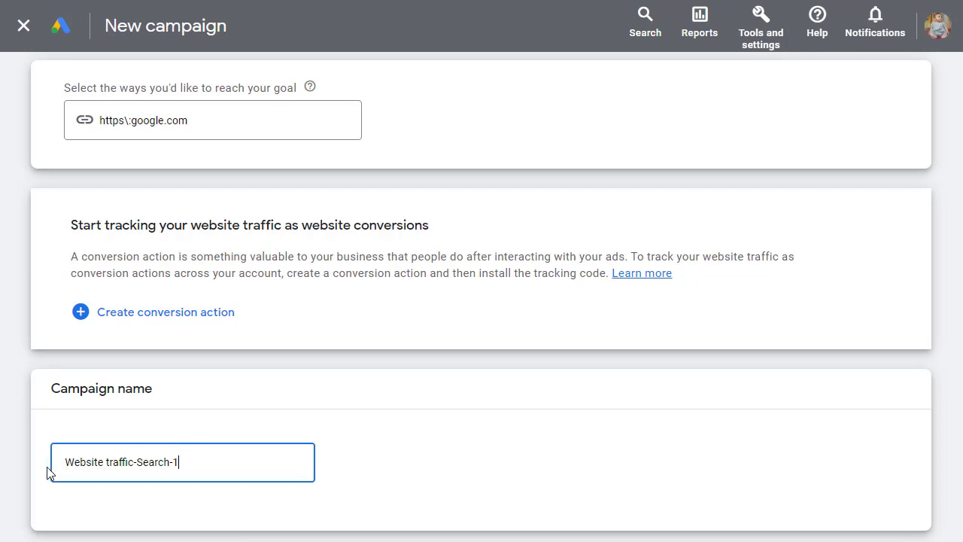
triple_click(120, 460)
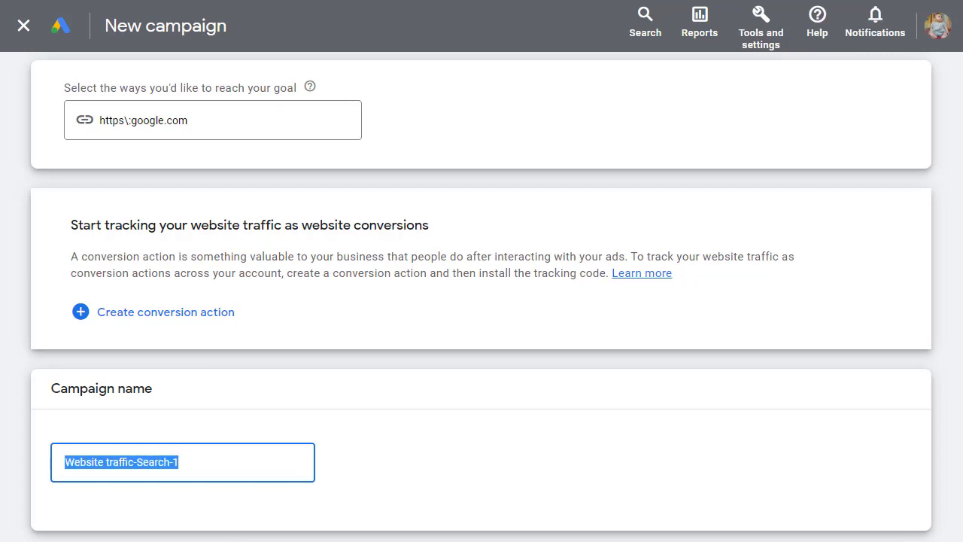
scroll(481, 301, down, 2)
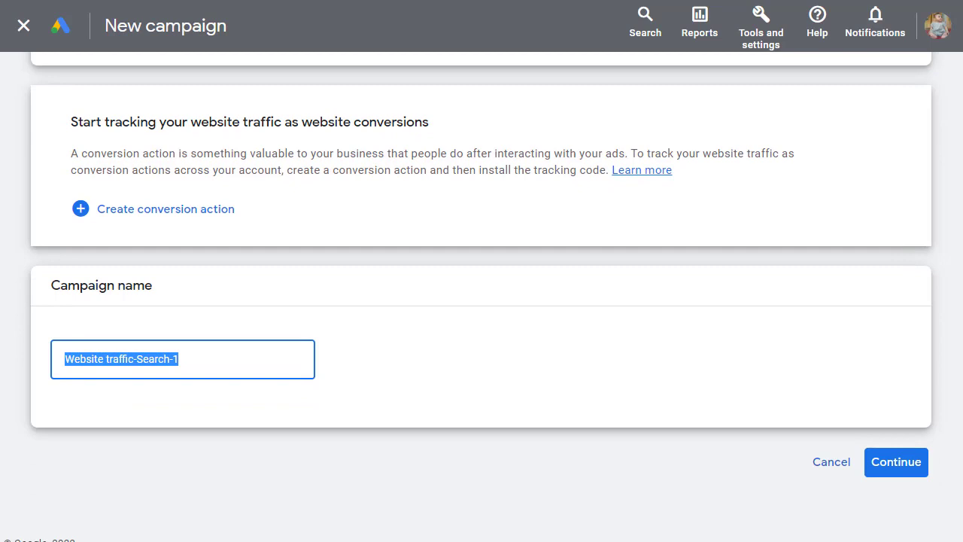
click(908, 465)
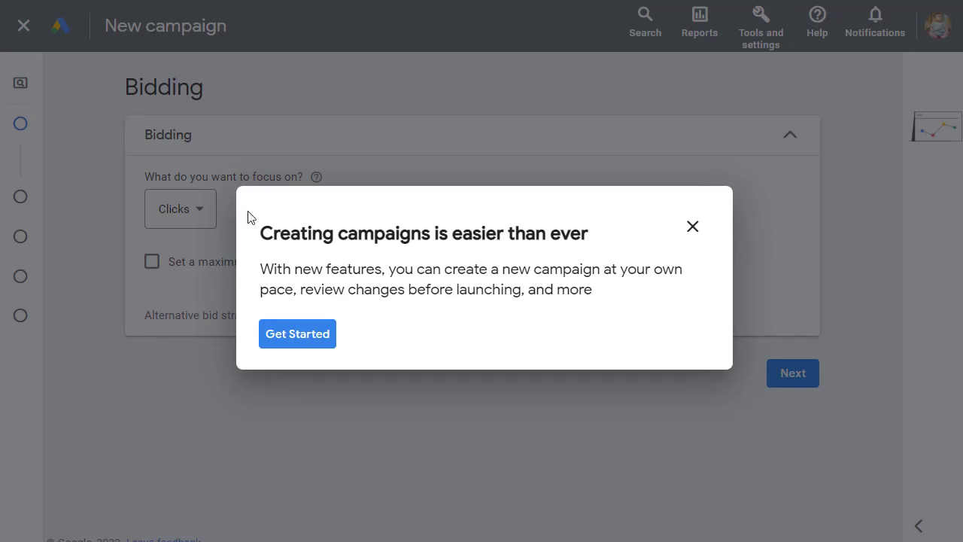
click(693, 227)
click(565, 314)
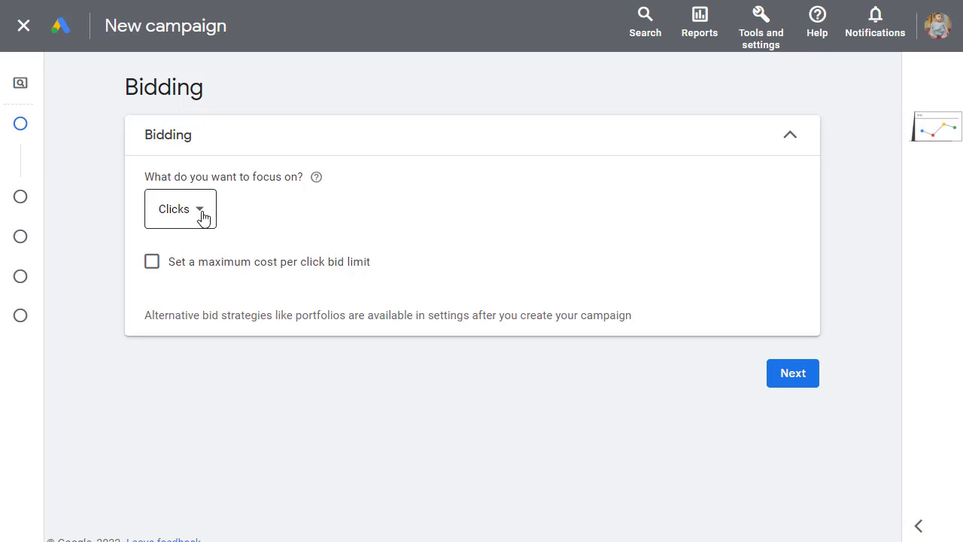
Try Impression share as the bidding focus and look over its settings
click(212, 217)
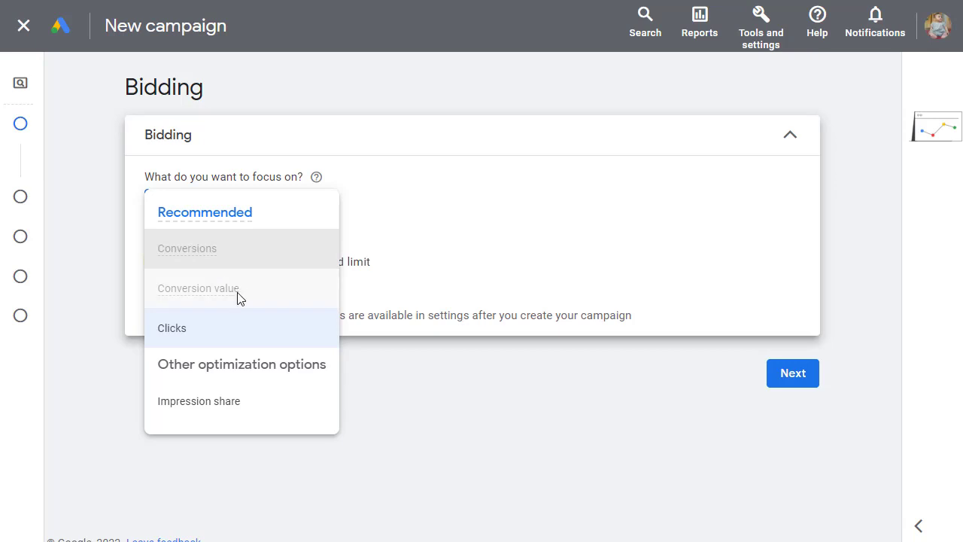
click(220, 403)
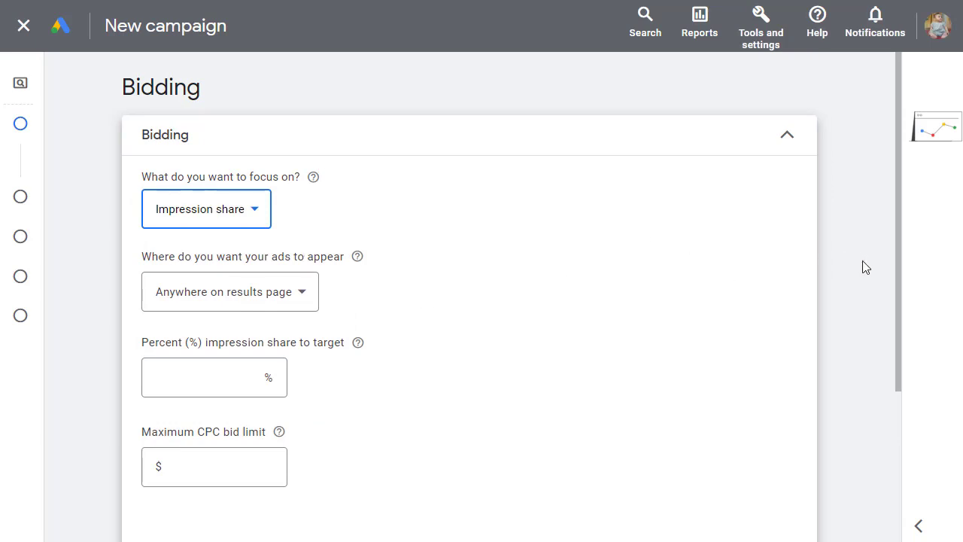
drag(896, 282, 883, 323)
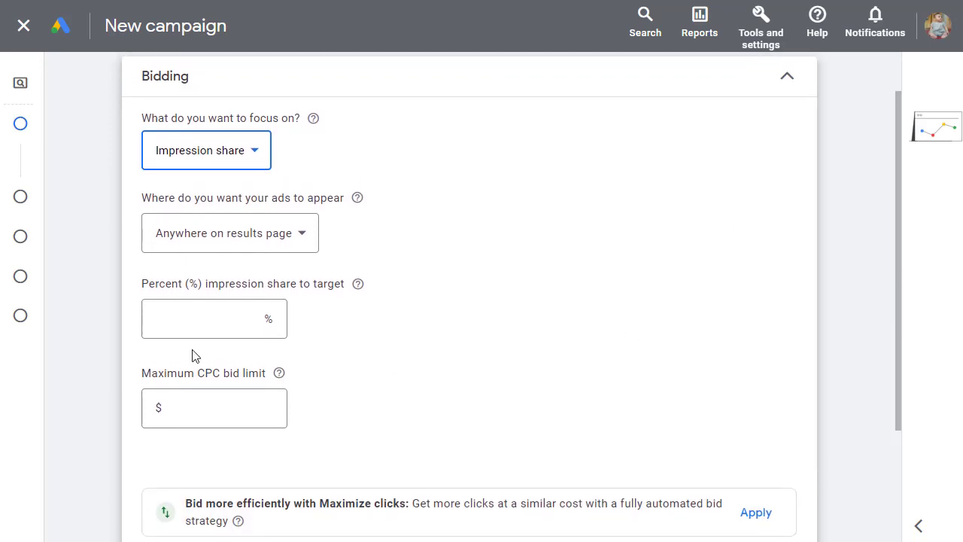
Set the bidding focus to Clicks and continue to the campaign settings
click(314, 119)
click(254, 155)
click(254, 155)
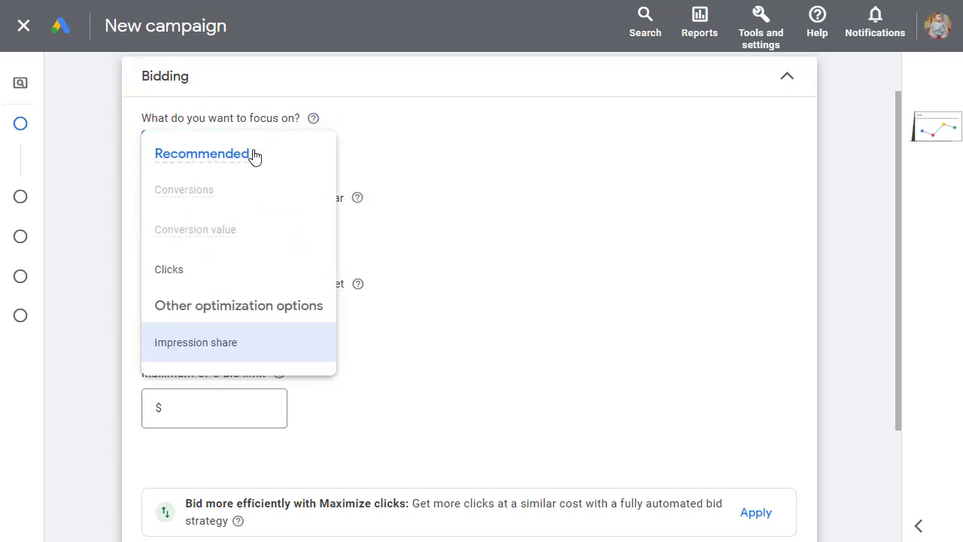
click(169, 270)
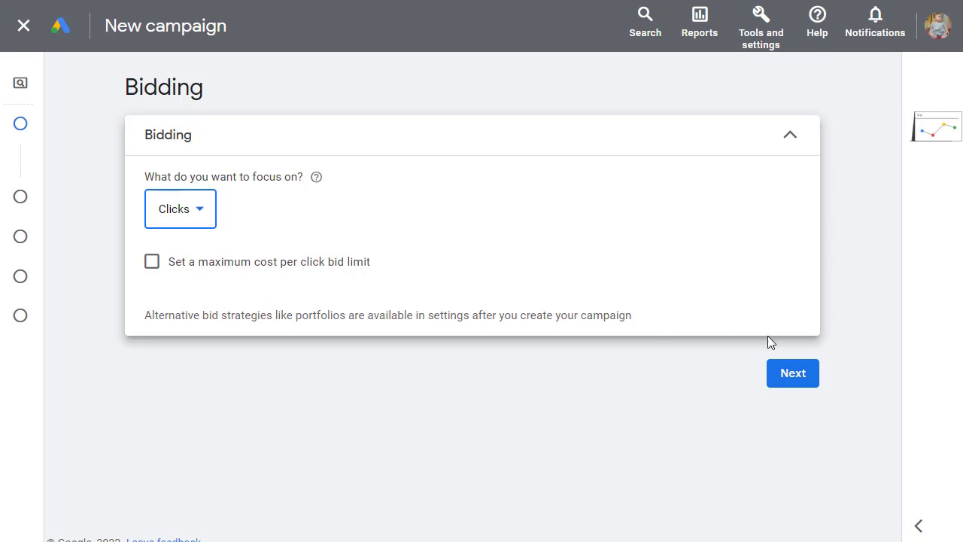
click(780, 376)
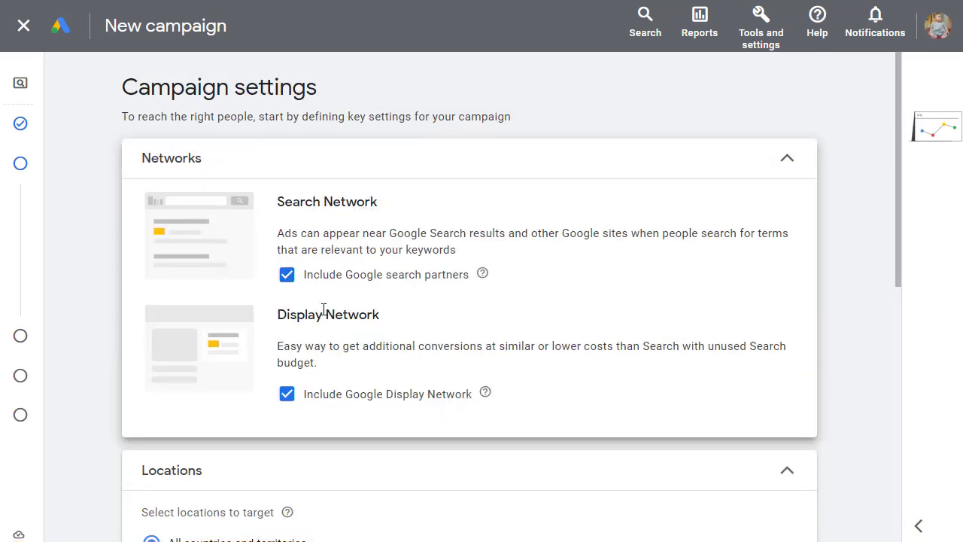
Exclude the Google Display Network from the campaign and hide the inactive-account alert
click(287, 399)
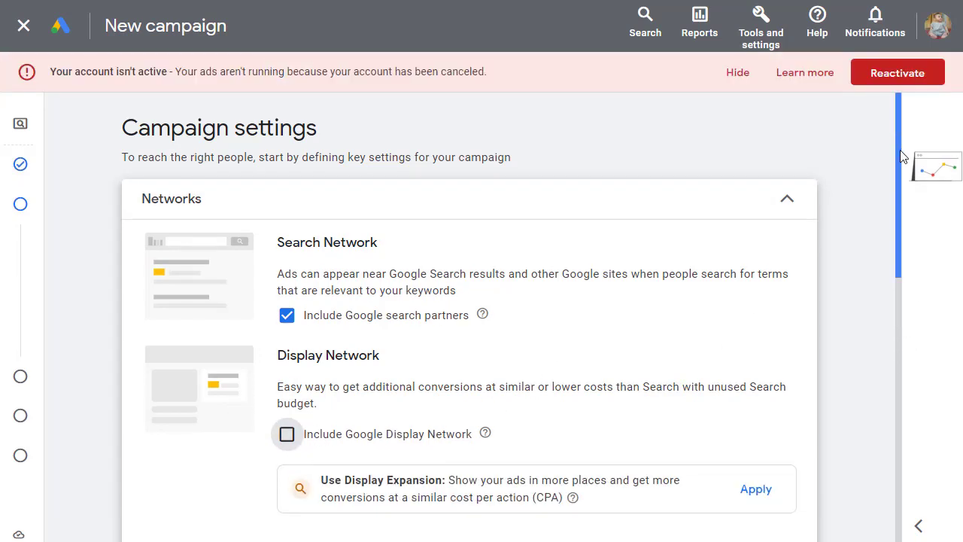
click(738, 73)
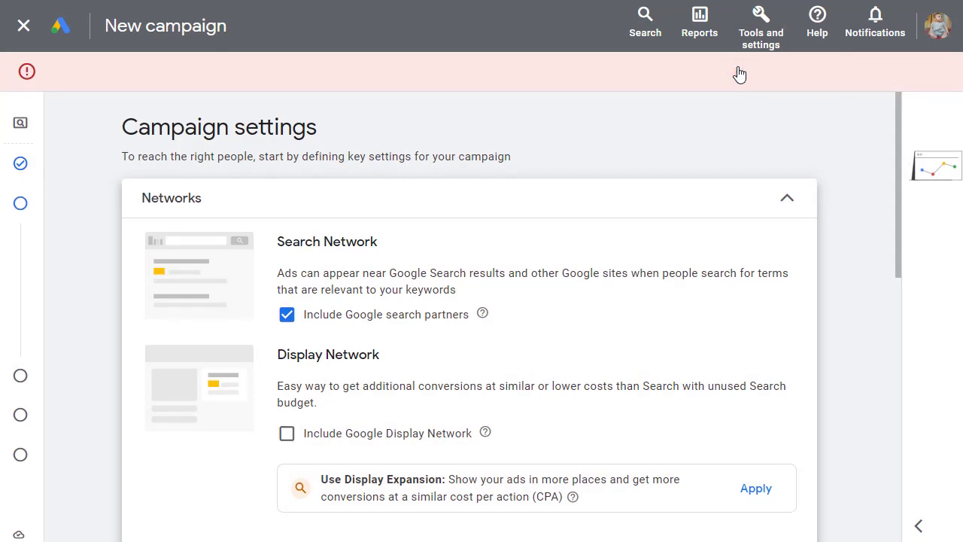
Choose to enter another location for the campaign and add the country Canada as the targeted location
drag(899, 143, 899, 317)
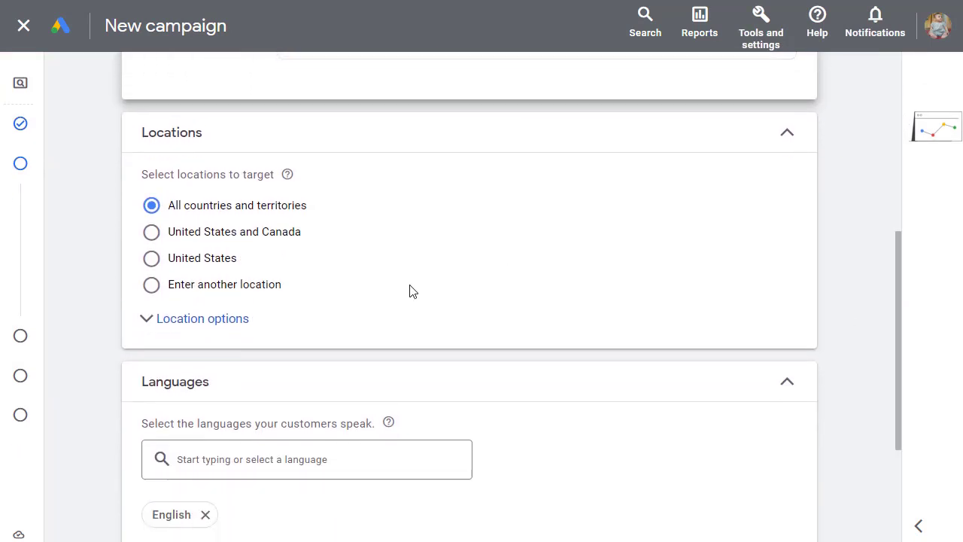
click(233, 214)
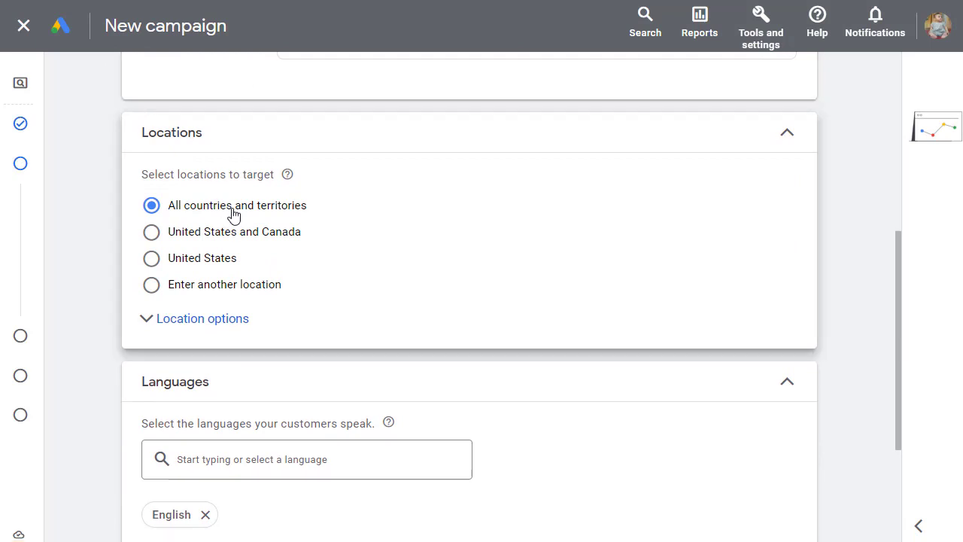
click(220, 292)
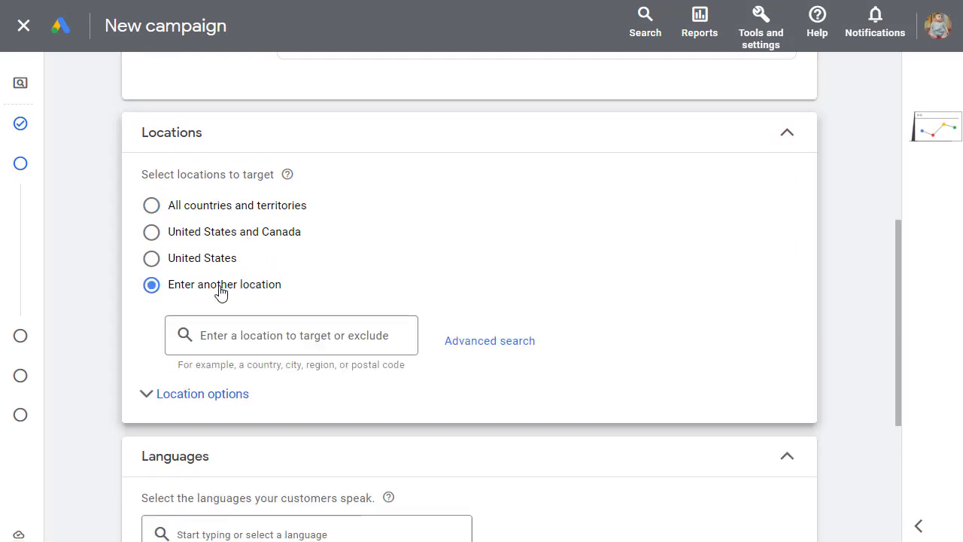
click(275, 339)
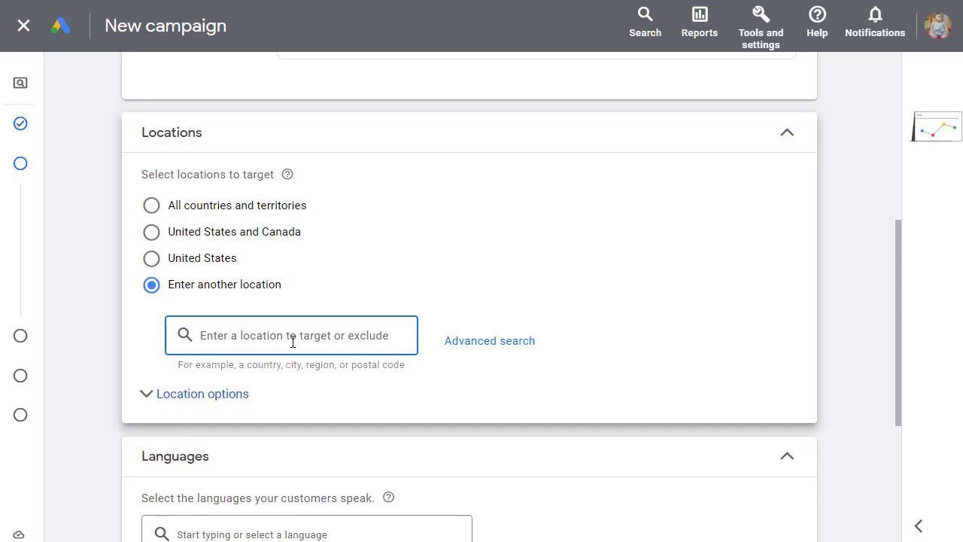
text(can)
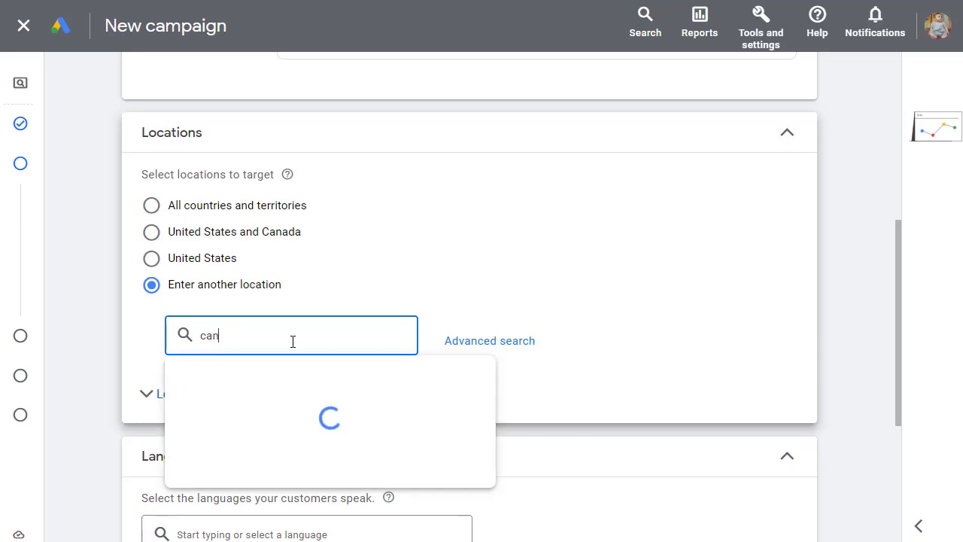
text(ada)
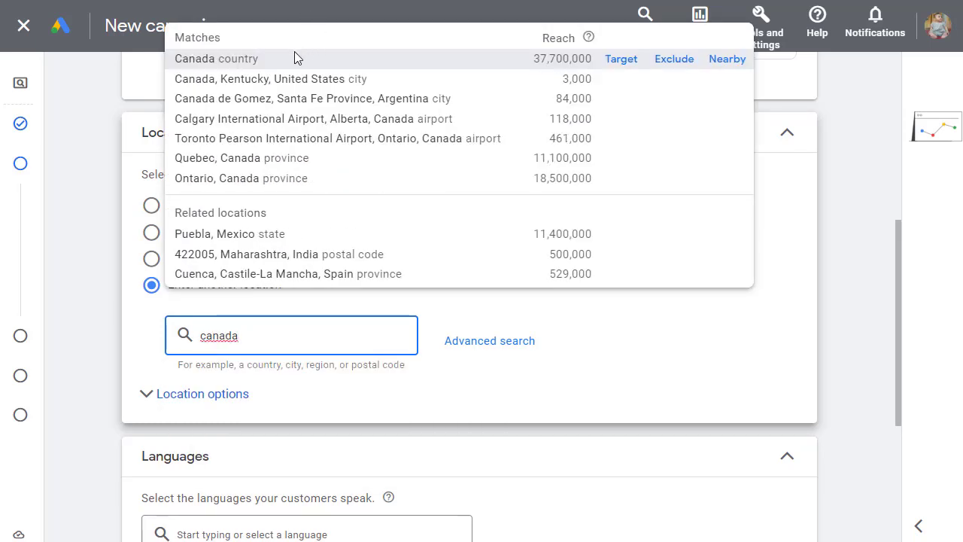
click(235, 60)
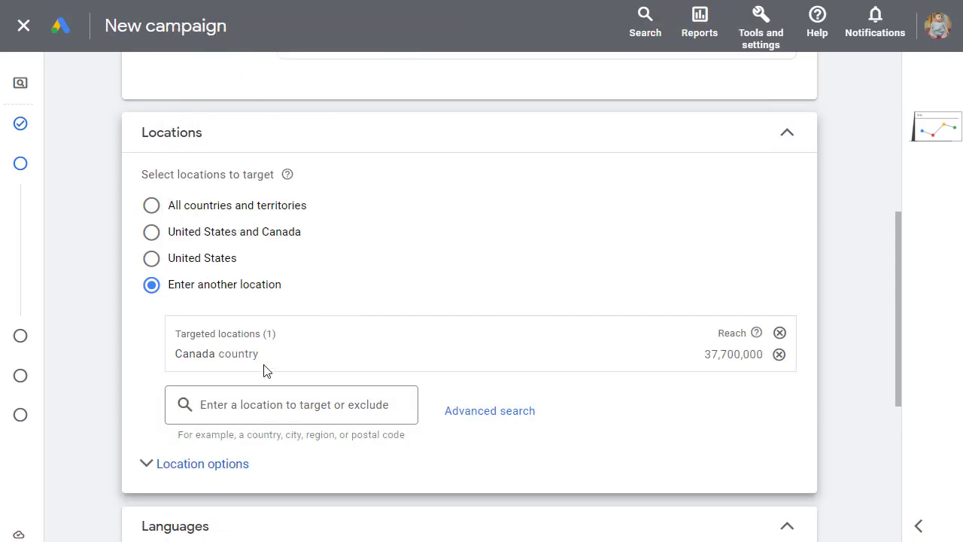
Add the countries India and United Kingdom to the campaign's targeted locations
click(276, 399)
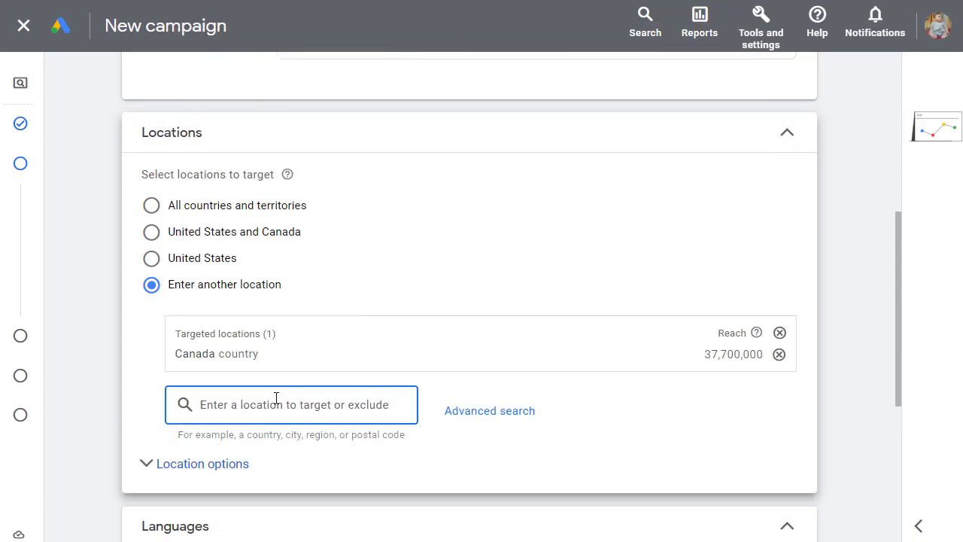
text(india)
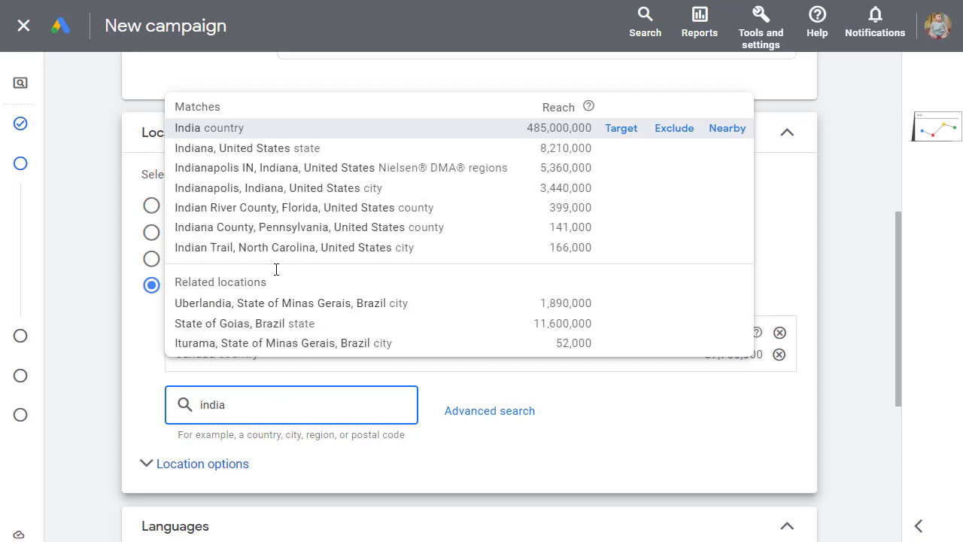
click(240, 127)
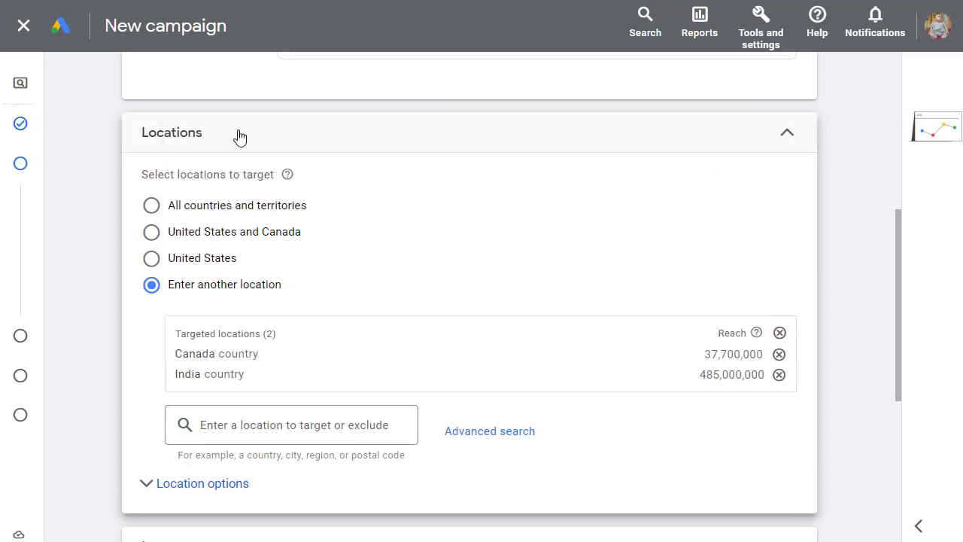
click(263, 426)
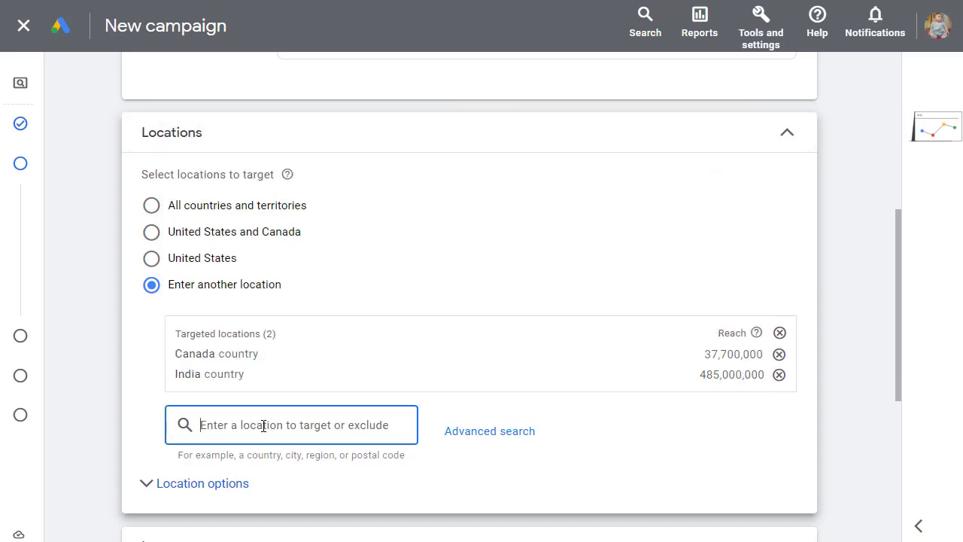
text(unite)
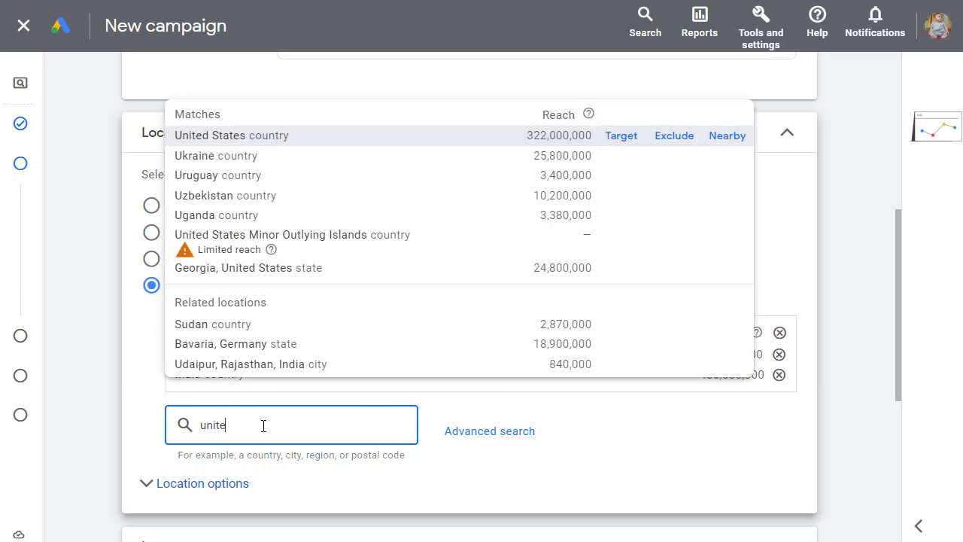
text(d k)
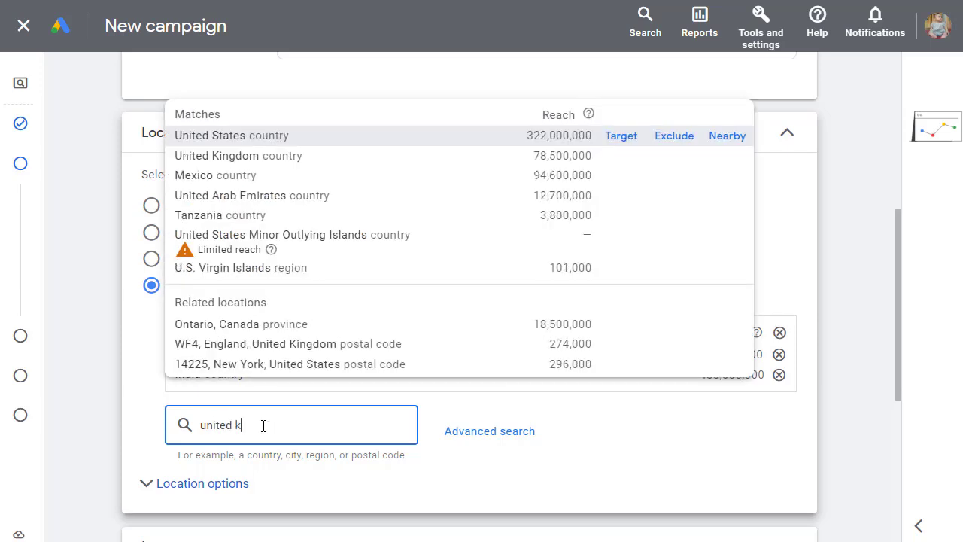
text(ing)
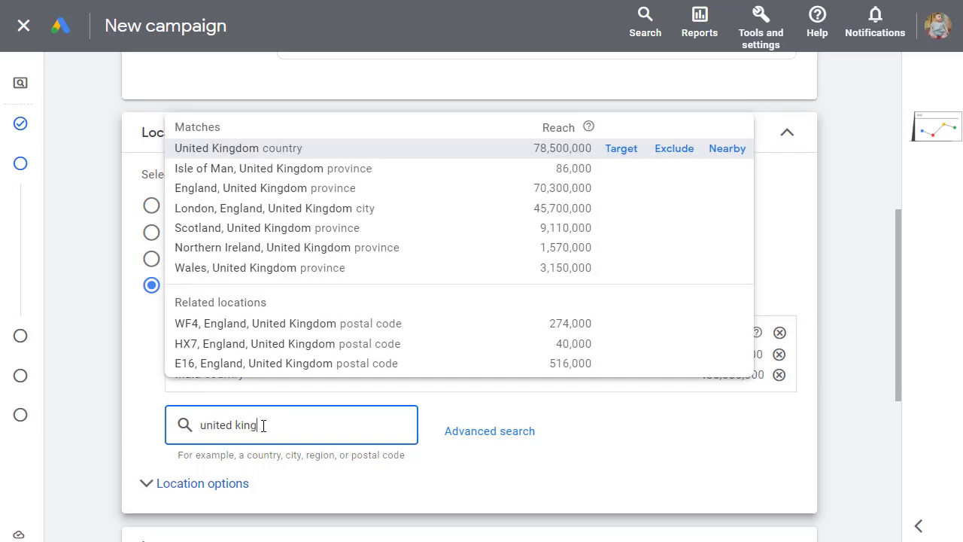
click(249, 149)
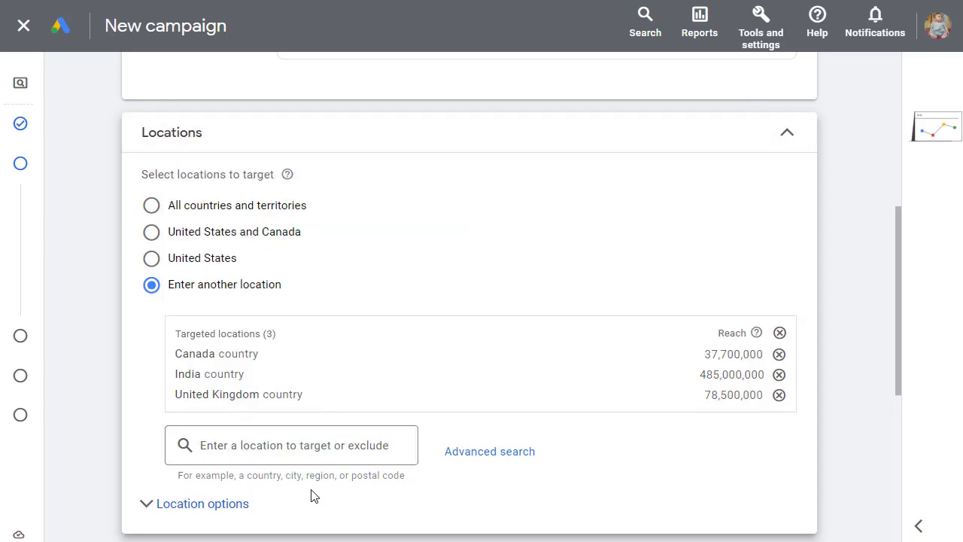
Continue from the campaign settings to the keywords and ads stage, and exit the new keywords experience guide
drag(896, 257, 896, 389)
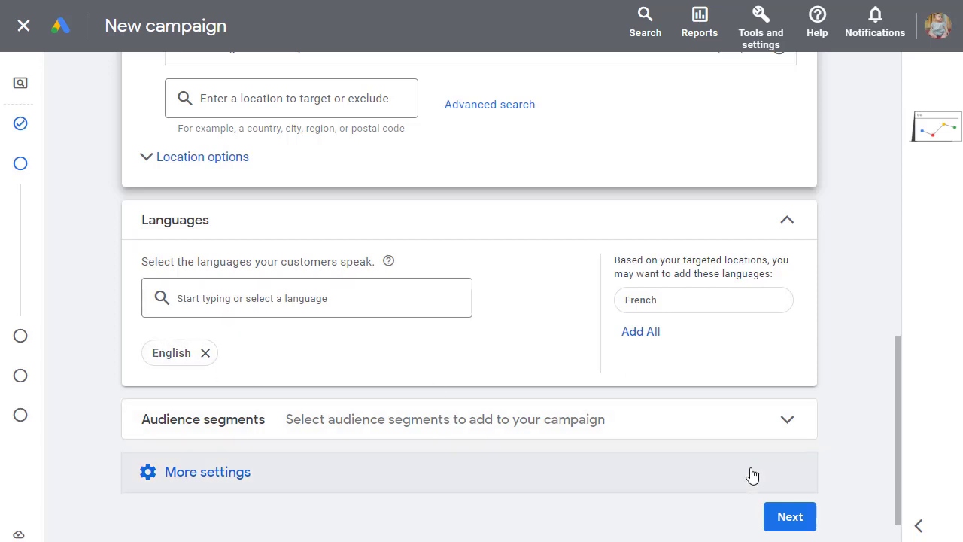
click(790, 516)
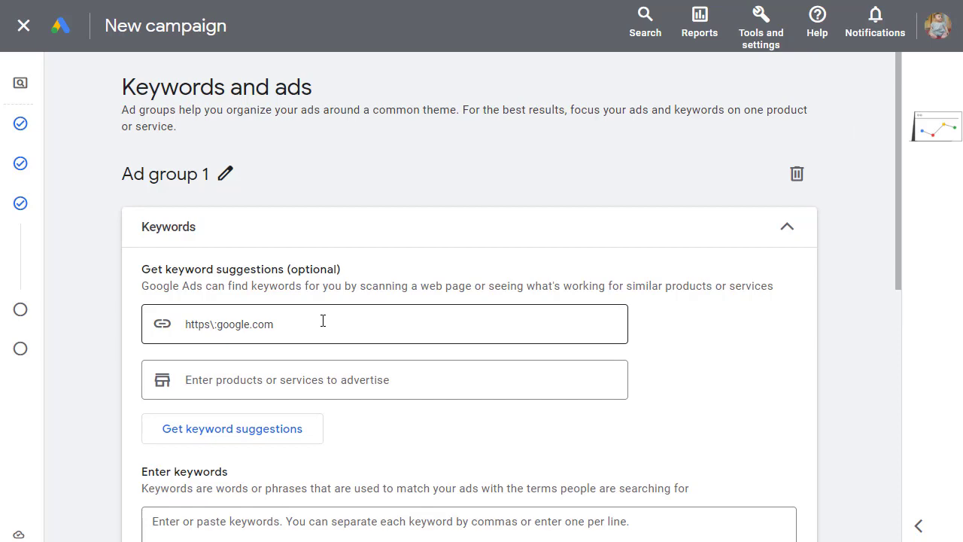
click(446, 379)
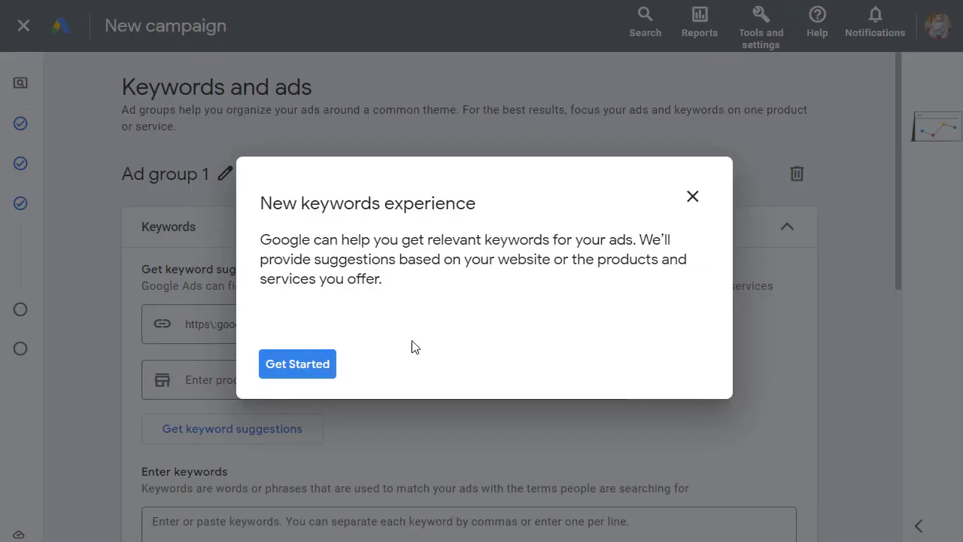
click(692, 197)
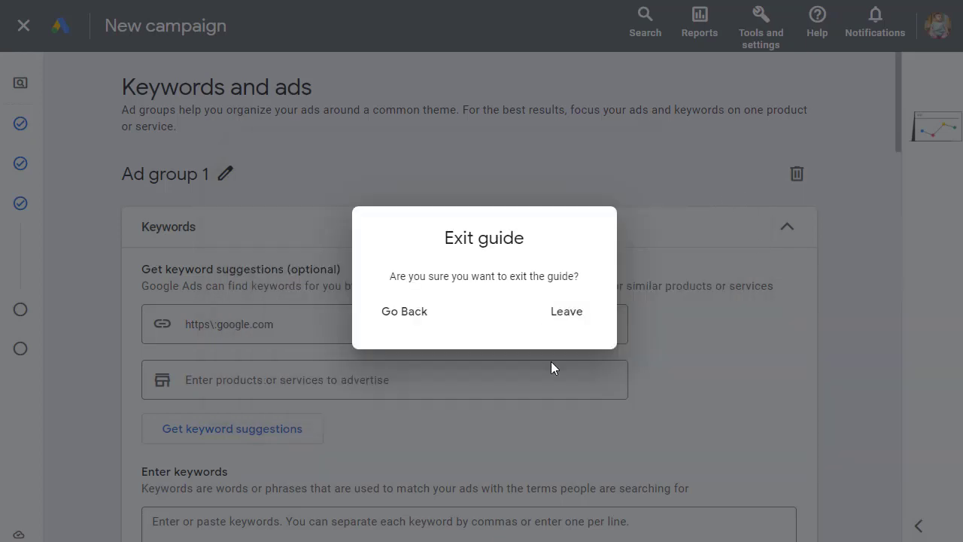
click(565, 319)
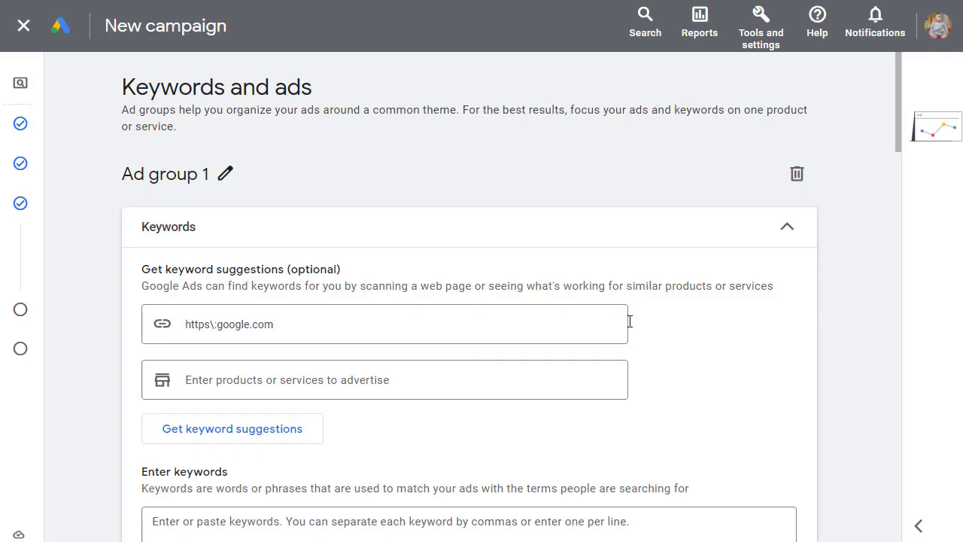
Enter the keywords "mail chimp" and "mael chimp" for Ad group 1, one per line
drag(900, 120, 906, 173)
click(331, 240)
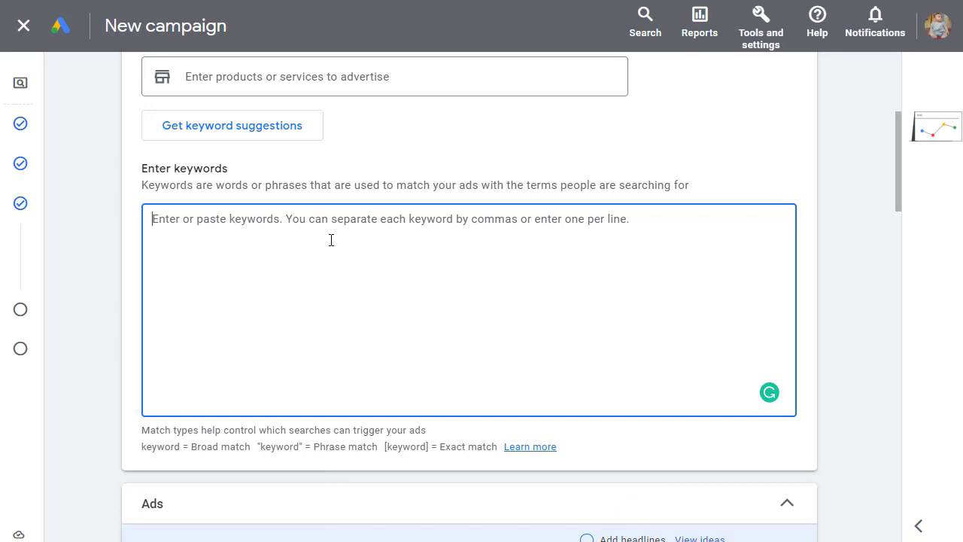
text(mai)
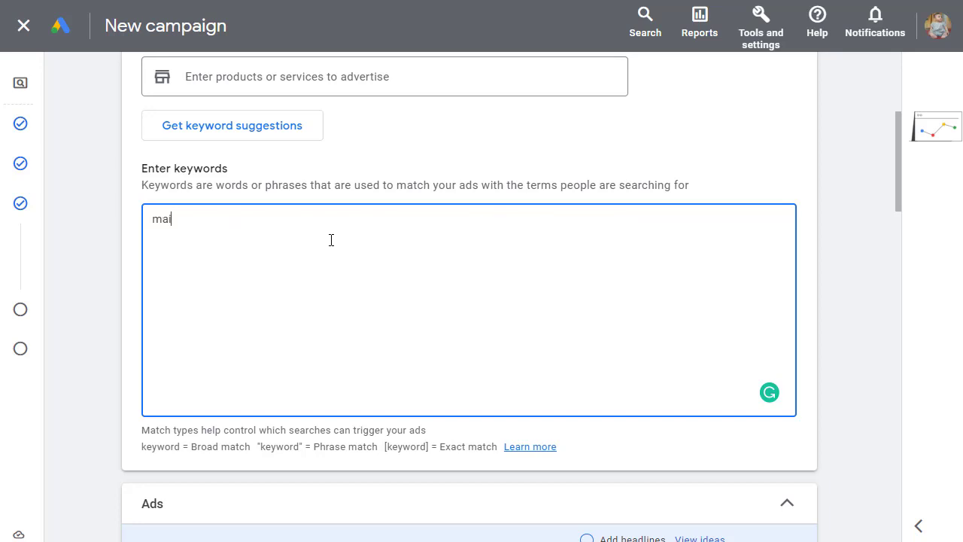
text(l chimo)
key(BackSpace)
text(p )
text(mael)
text( chi)
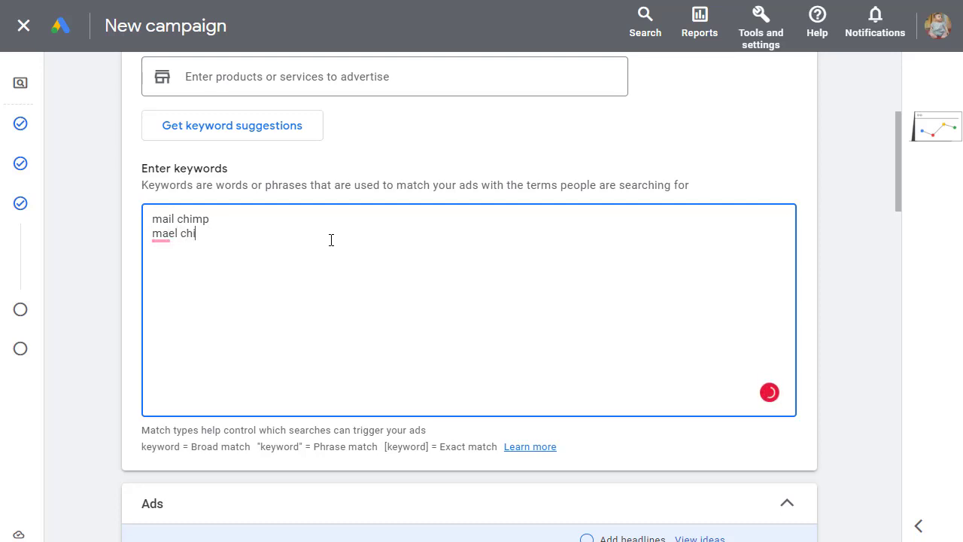
text(mp)
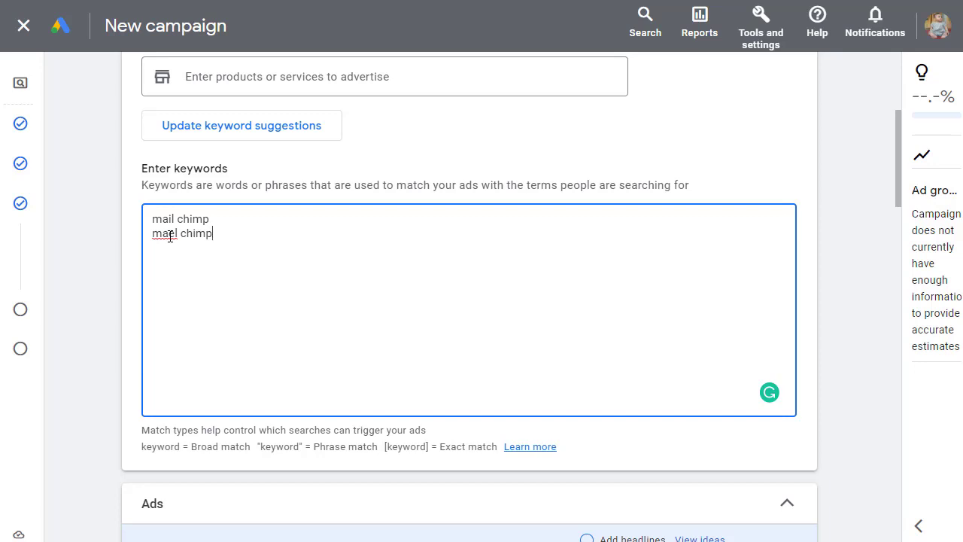
triple_click(177, 234)
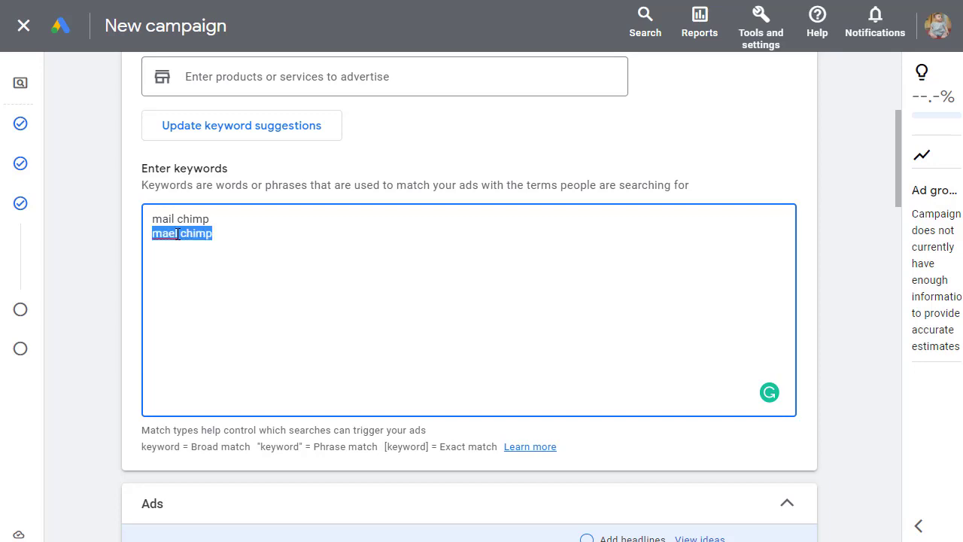
click(267, 253)
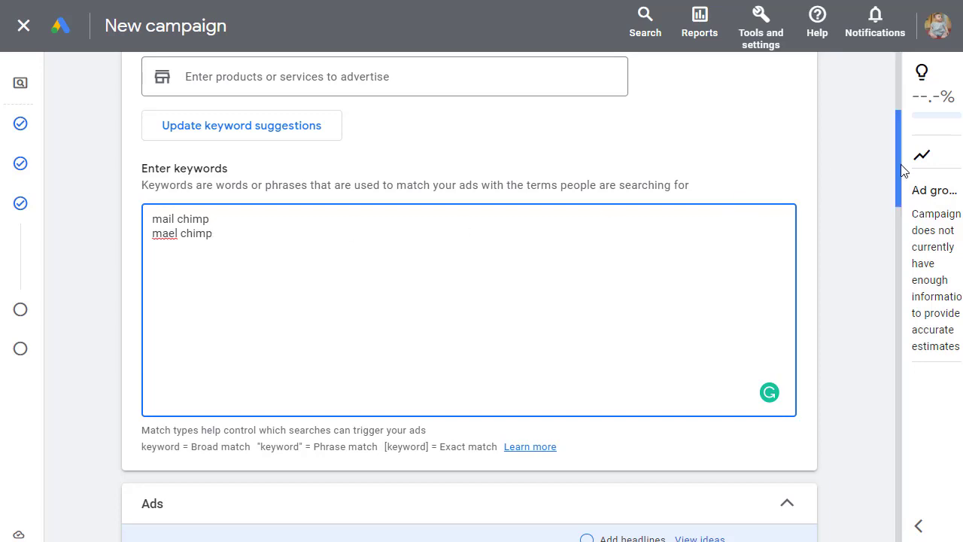
Look over the ad's final URL, display path, headline, description and sitelink fields
drag(903, 171, 898, 269)
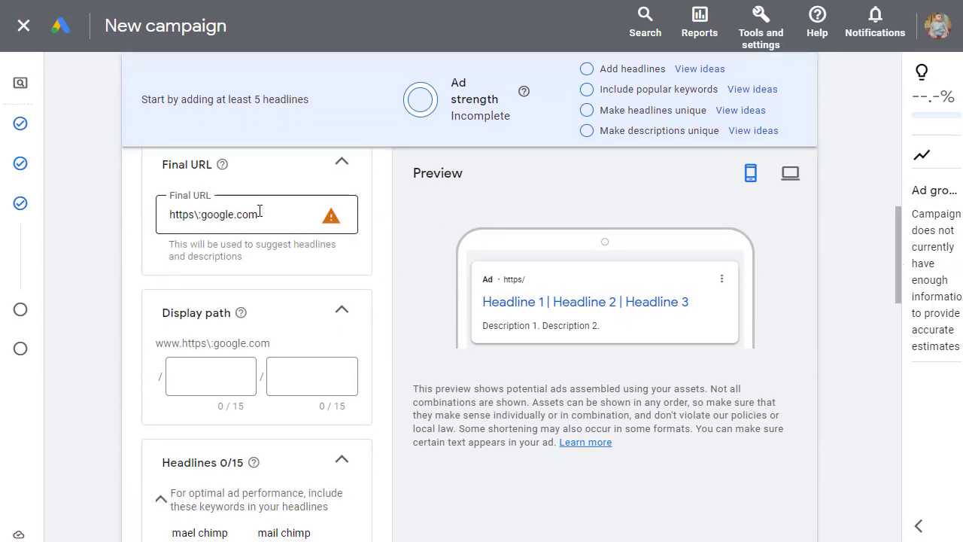
drag(259, 213, 203, 211)
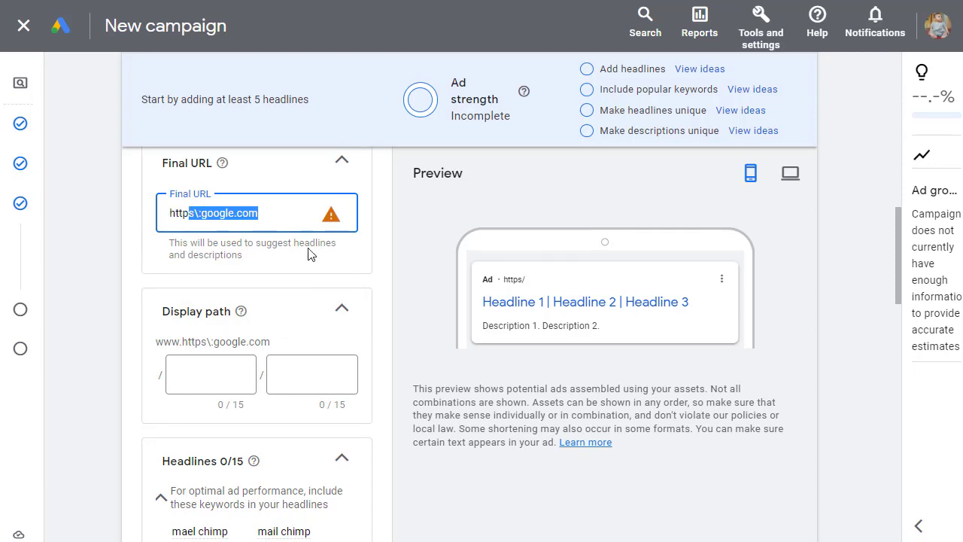
click(893, 212)
drag(897, 229, 912, 309)
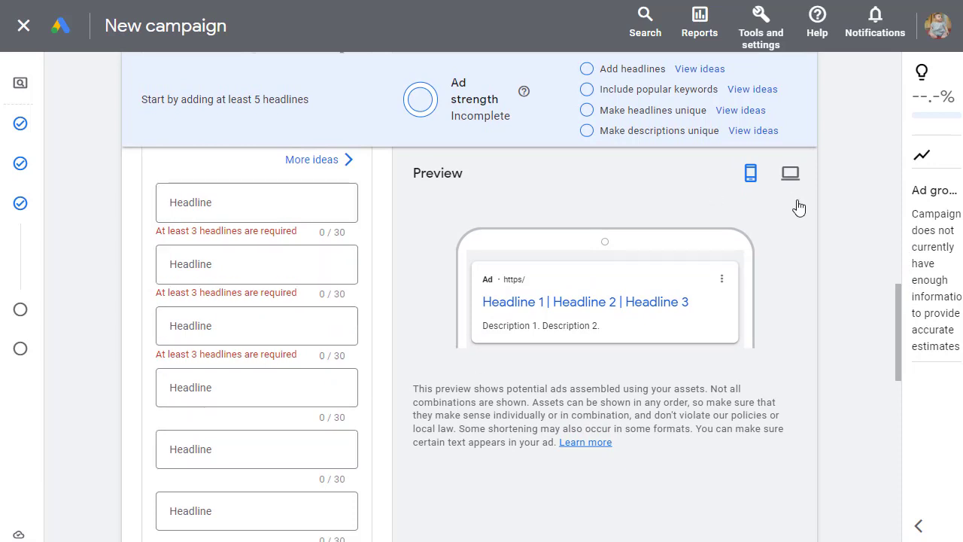
drag(903, 301, 896, 388)
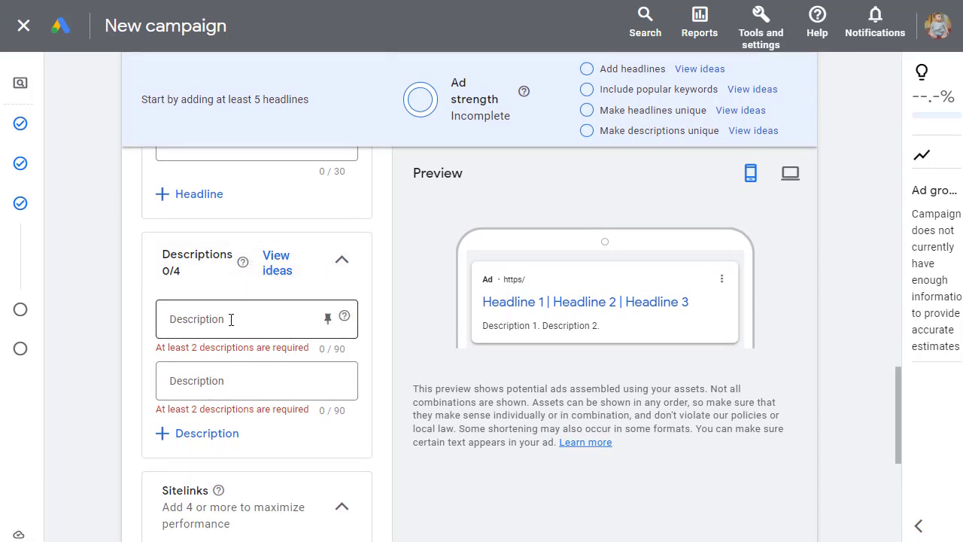
drag(907, 407, 913, 484)
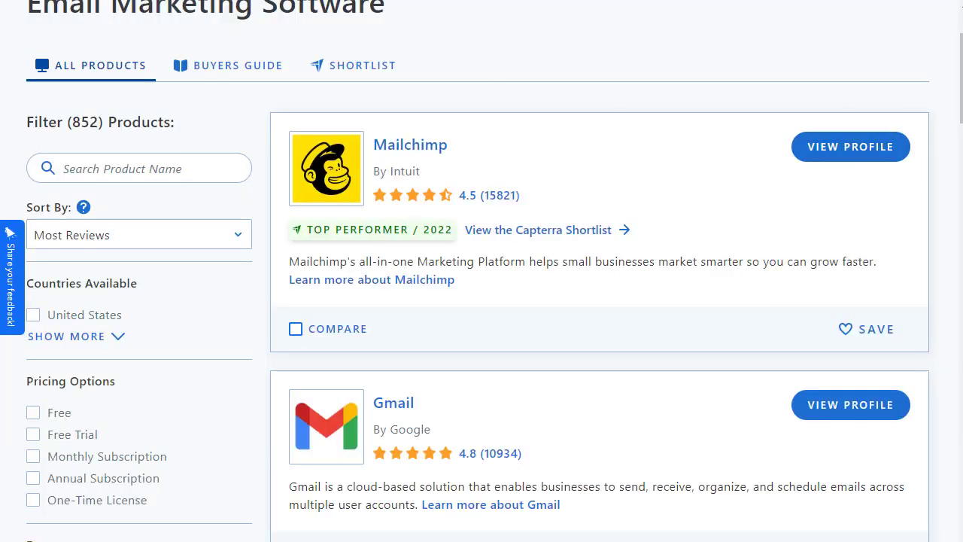
Switch to Capterra and look through the product listings in the Email Marketing Software category
scroll(481, 271, down, 3)
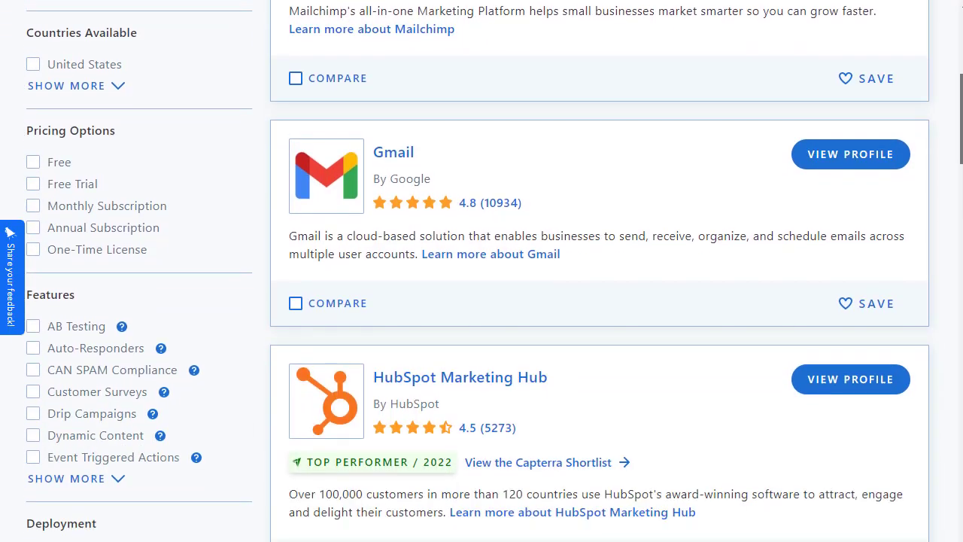
scroll(481, 271, down, 2)
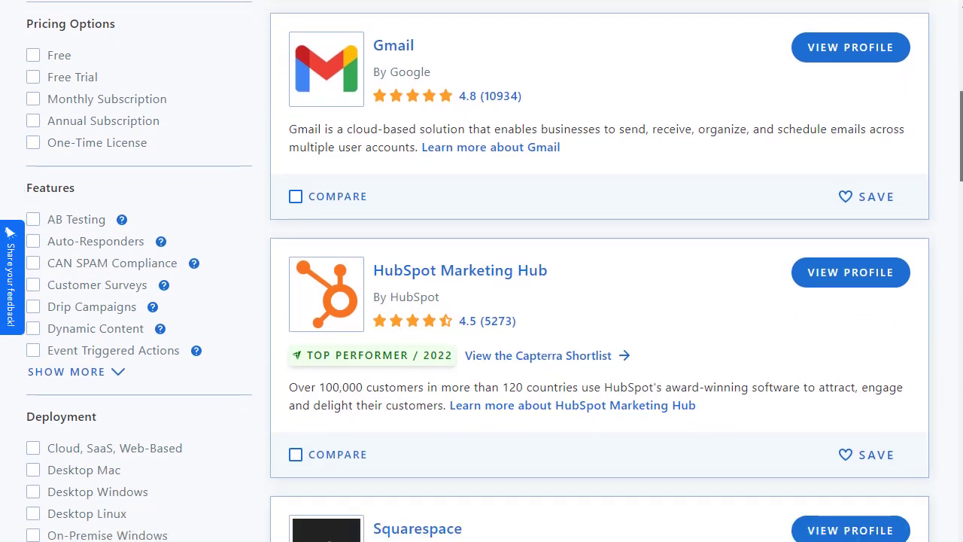
scroll(481, 271, down, 3)
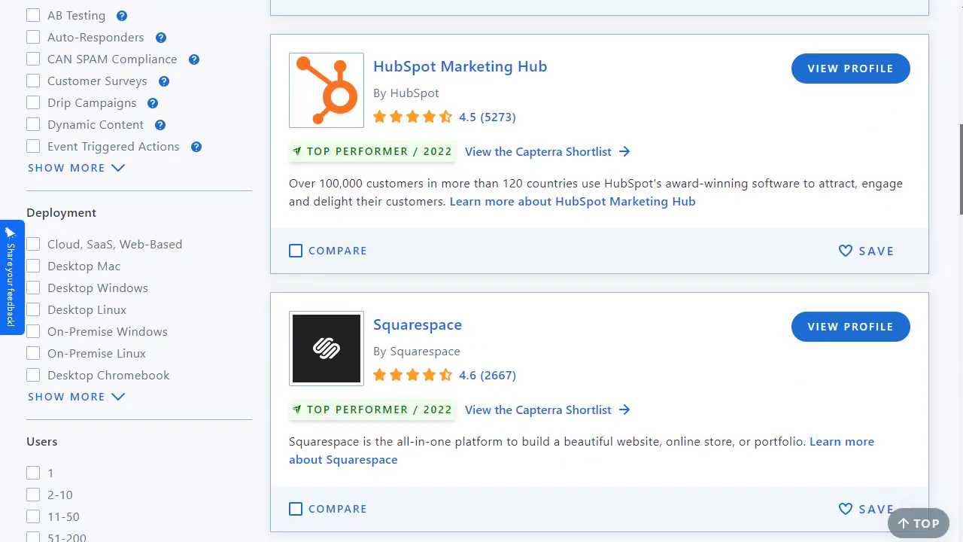
scroll(482, 271, down, 4)
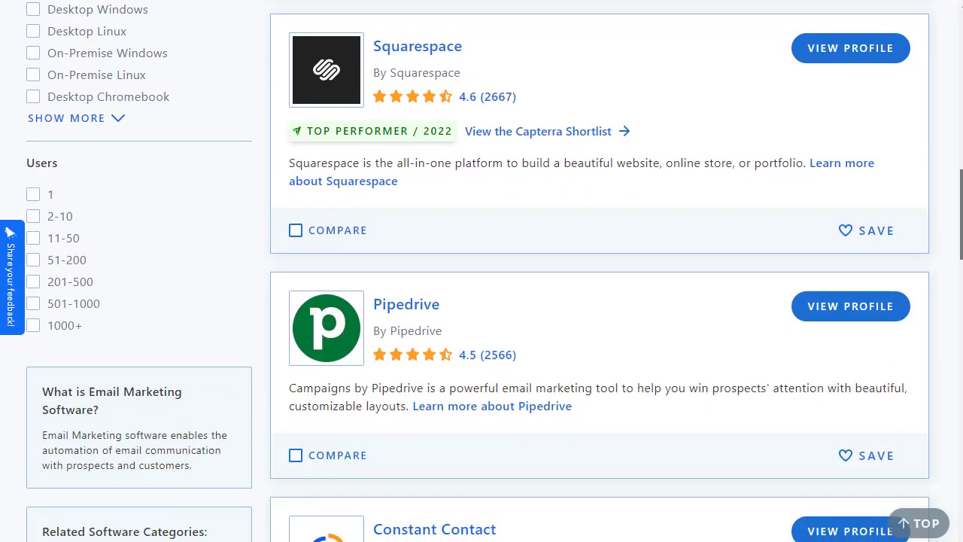
scroll(482, 271, down, 3)
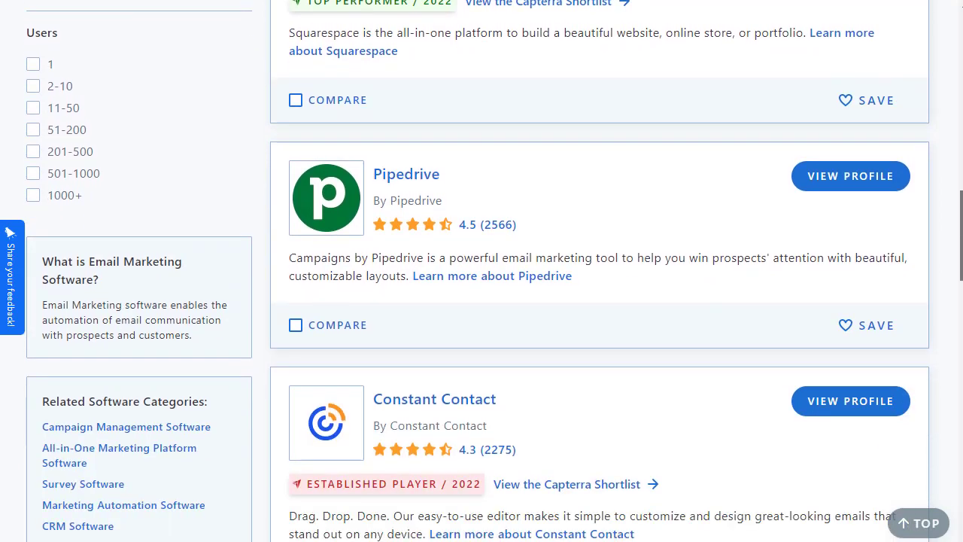
scroll(482, 271, down, 3)
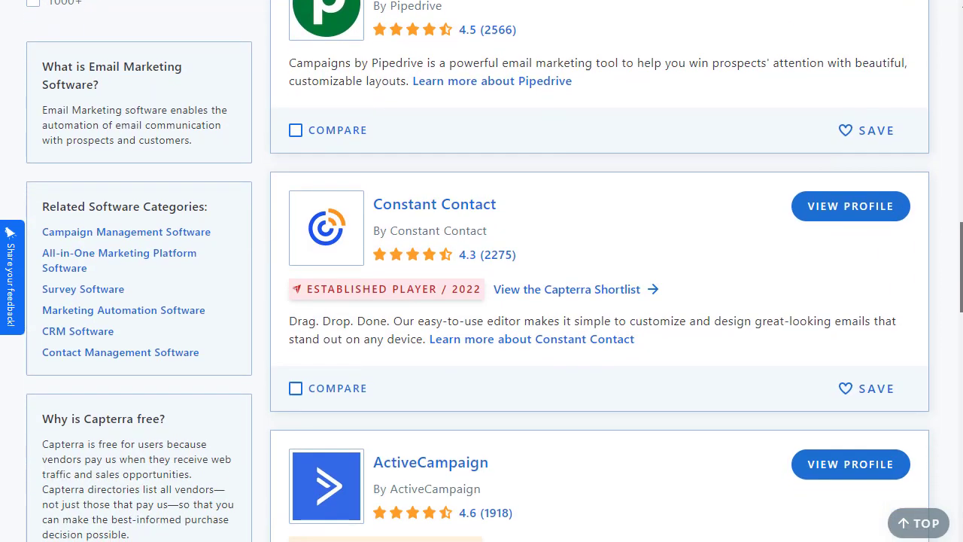
scroll(482, 271, down, 2)
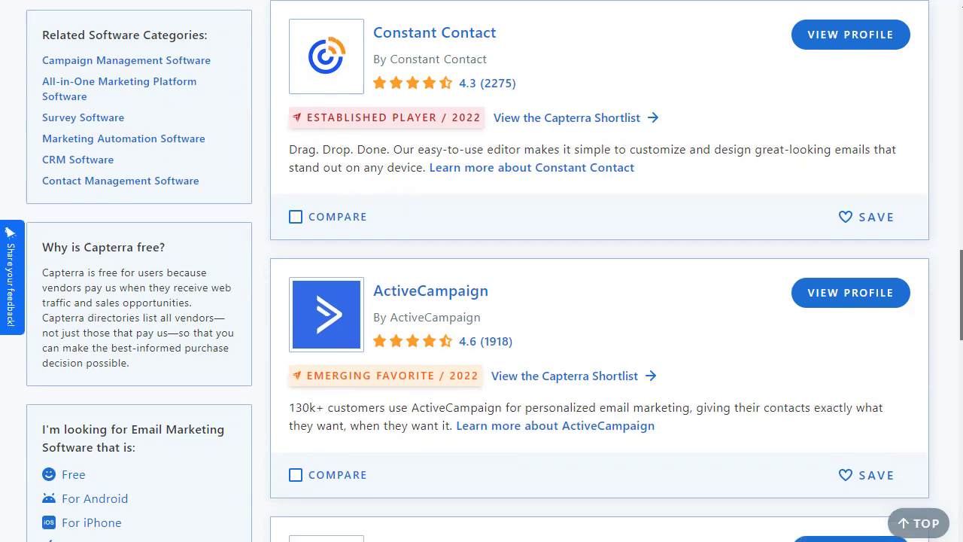
scroll(481, 271, down, 1)
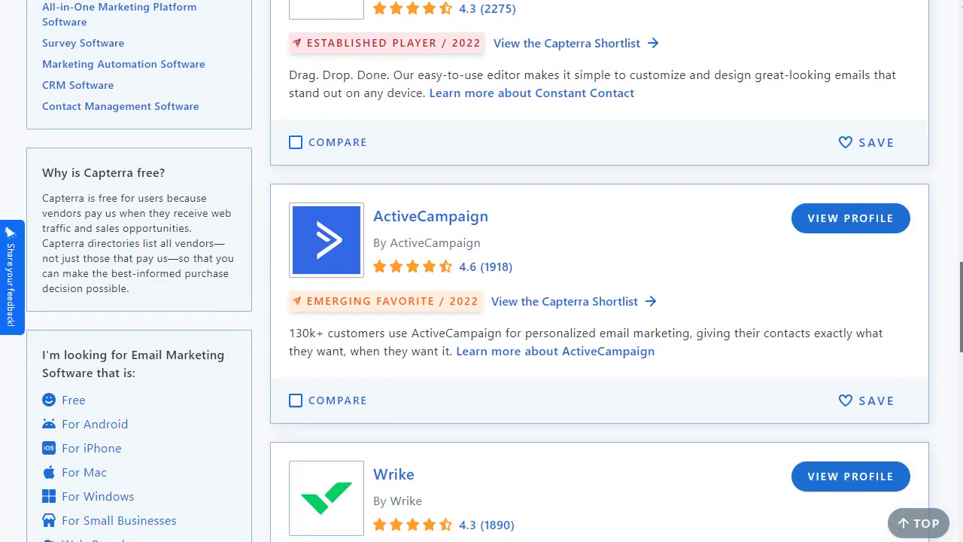
scroll(482, 271, down, 1)
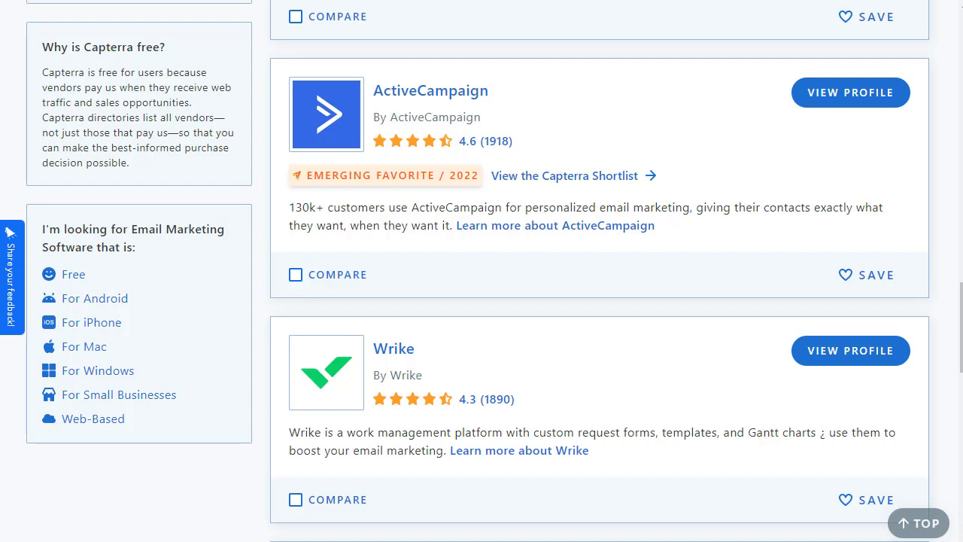
scroll(481, 270, down, 1)
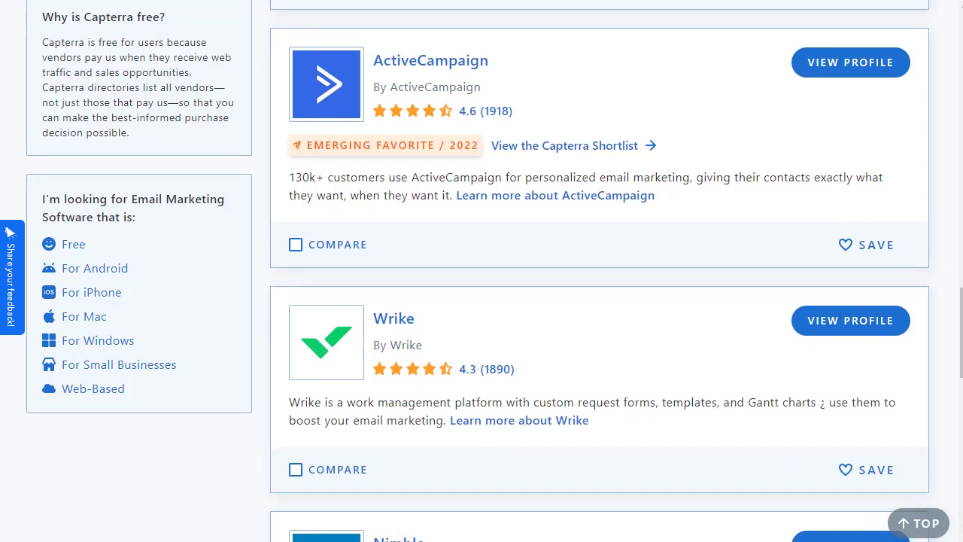
scroll(482, 271, down, 1)
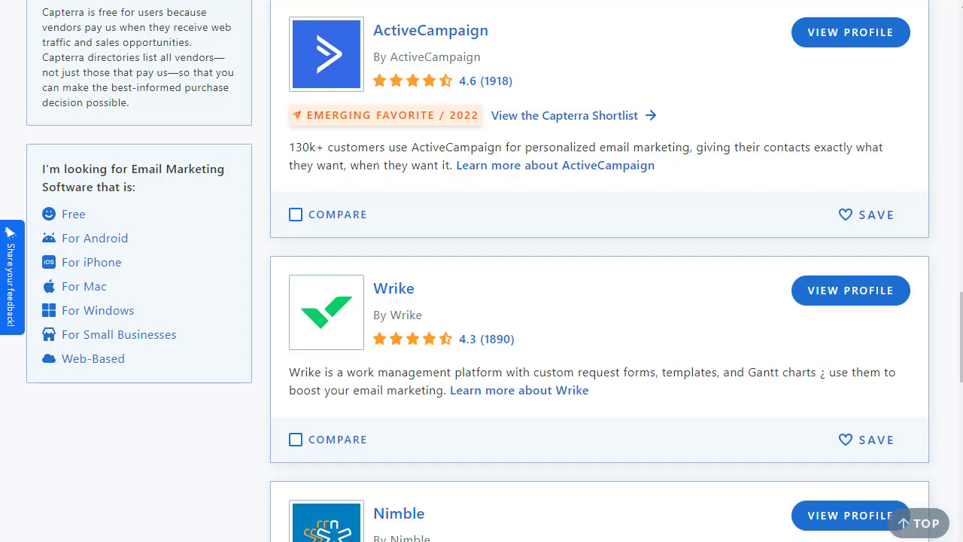
Check the remaining email marketing listings down to Airtable, and go back up the list to open the Mailchimp profile
scroll(479, 271, down, 3)
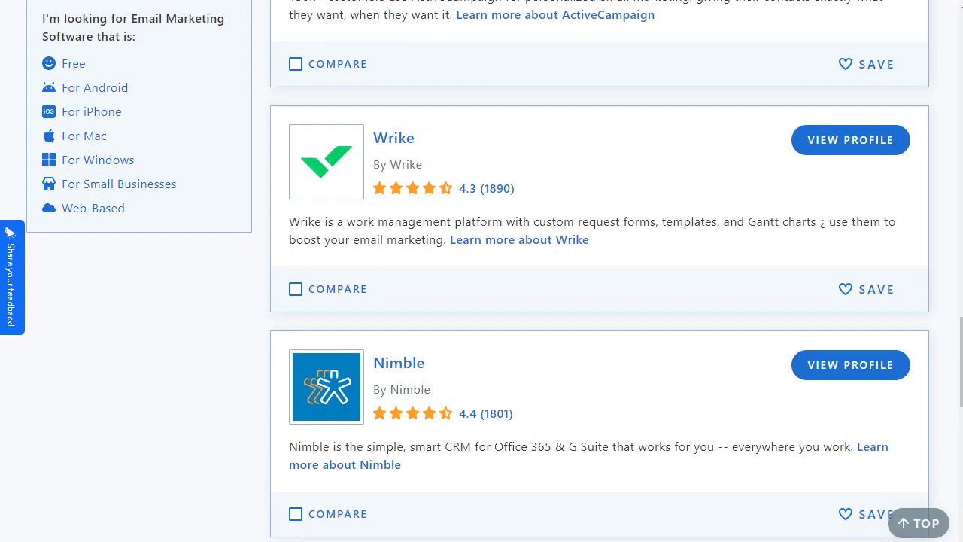
scroll(478, 271, down, 1)
scroll(478, 271, up, 4)
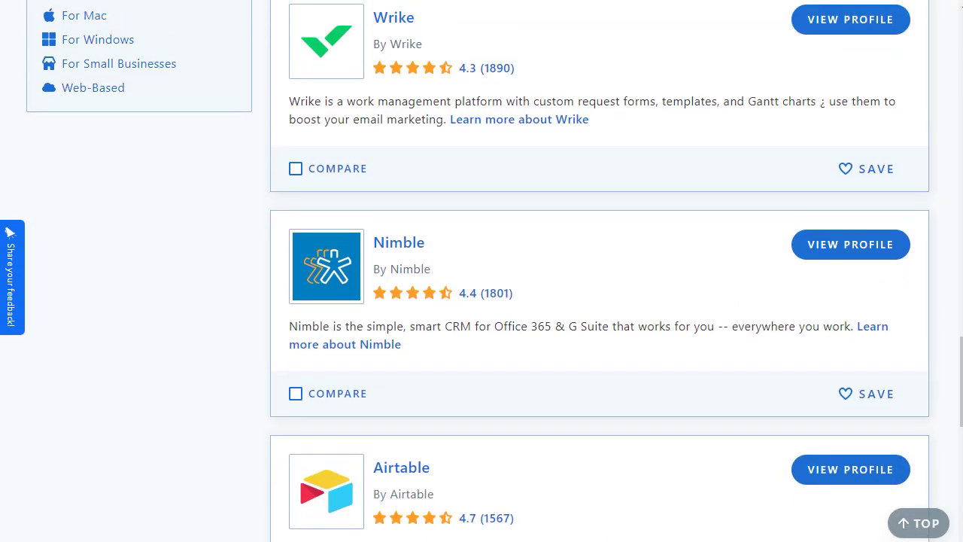
scroll(479, 271, up, 17)
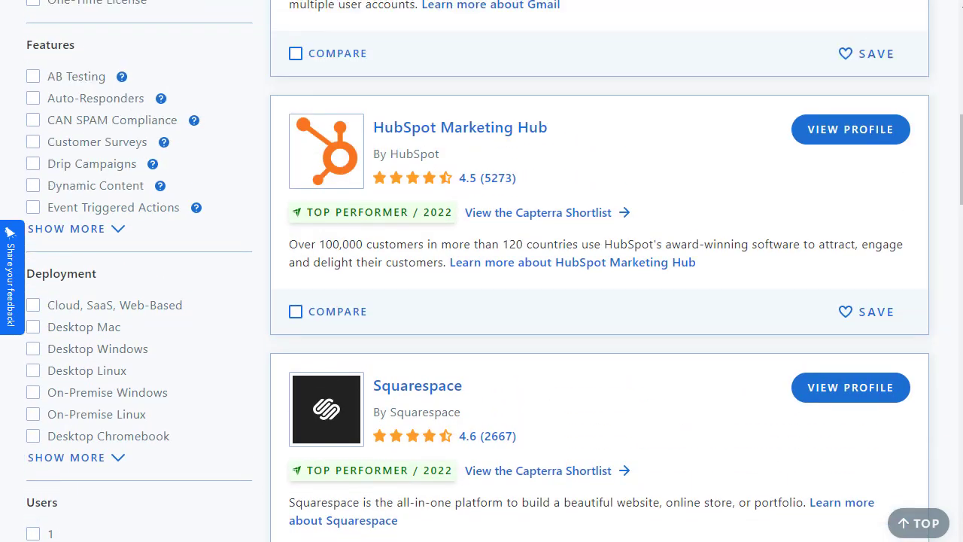
scroll(479, 271, up, 2)
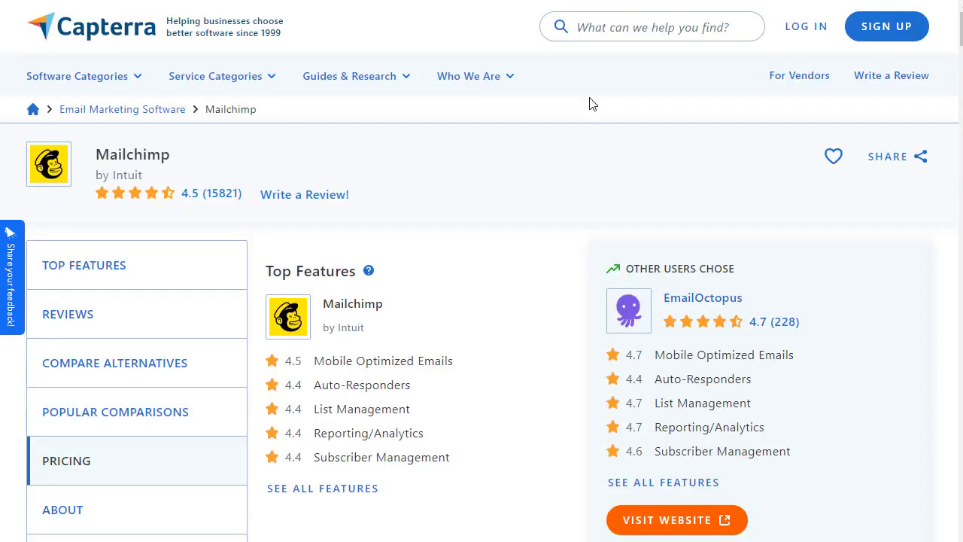
Examine Mailchimp's top features, review ratings, pros and cons, video review and most helpful reviews on its profile page
scroll(591, 103, down, 2)
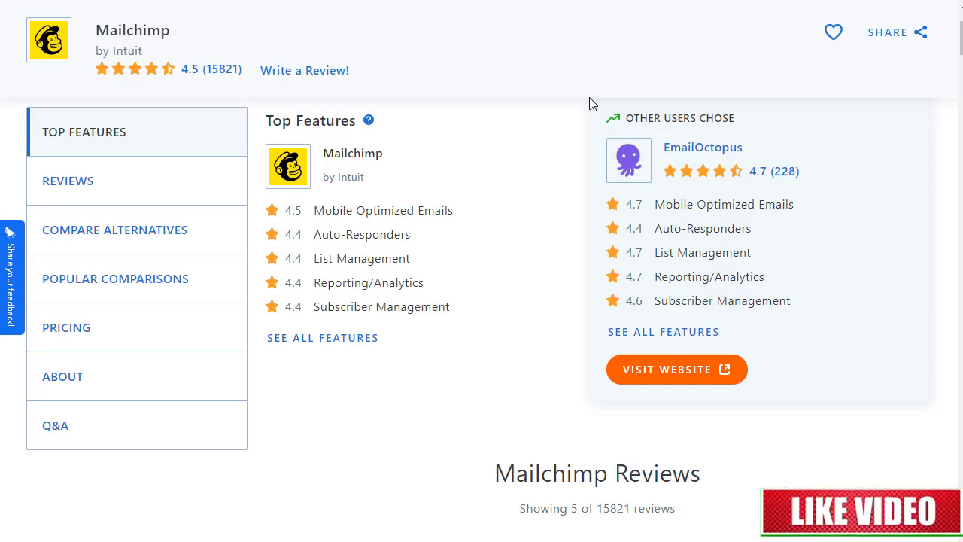
scroll(590, 104, down, 2)
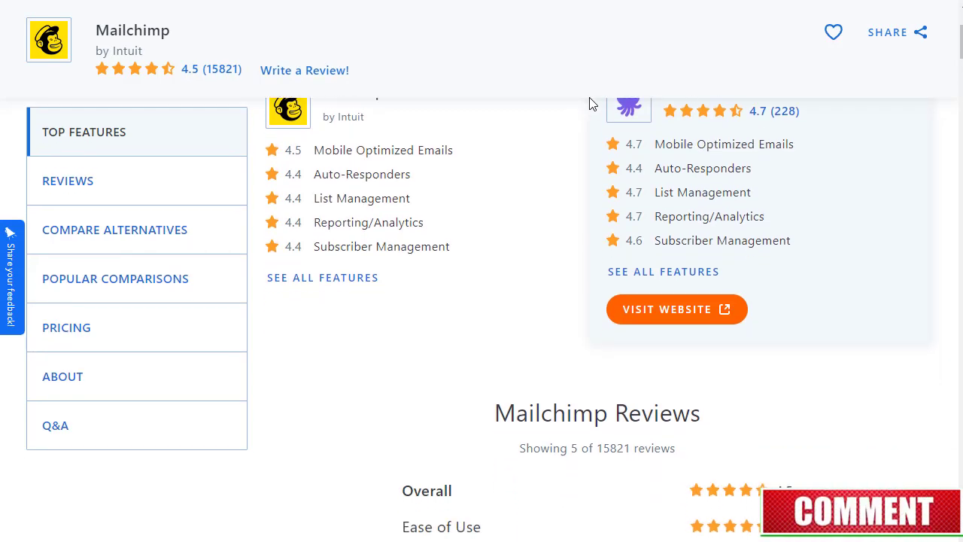
scroll(590, 104, down, 4)
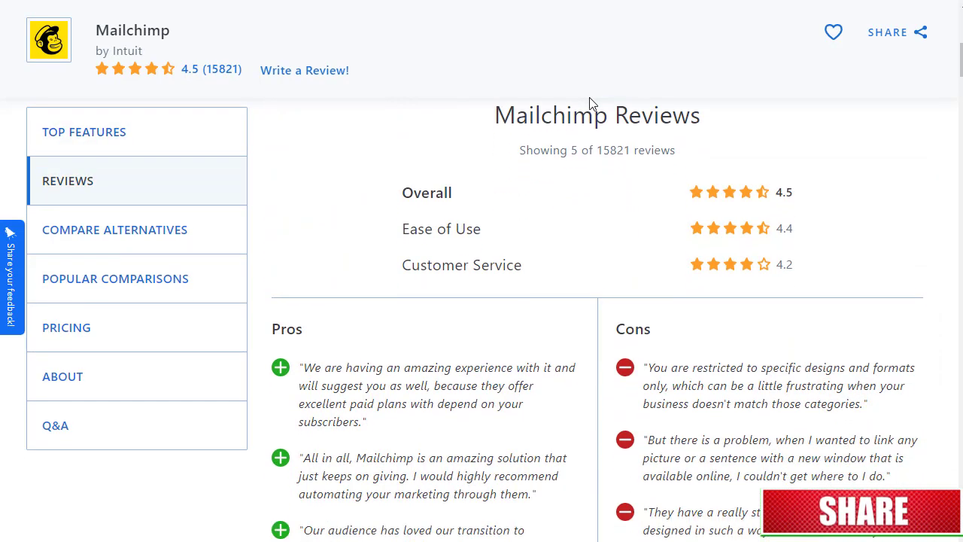
scroll(590, 104, down, 4)
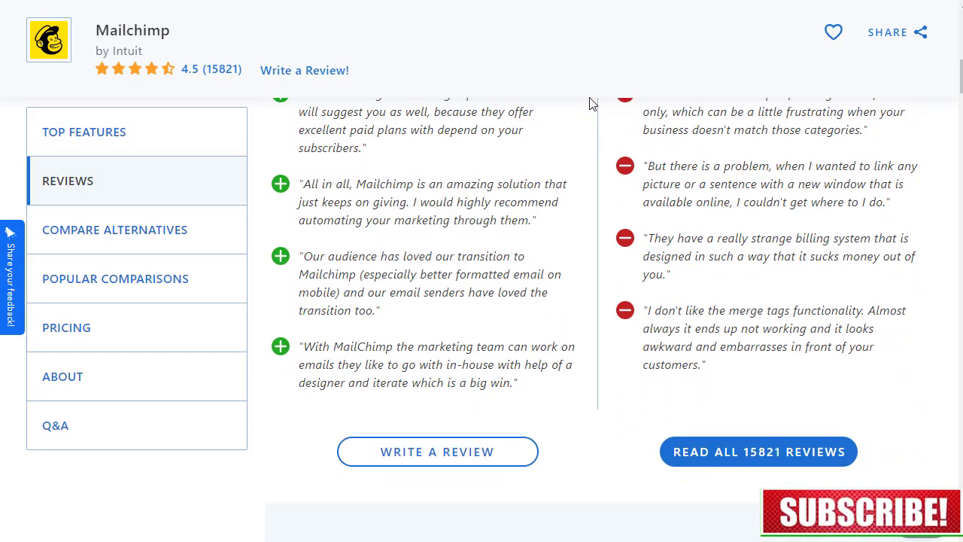
scroll(590, 104, down, 5)
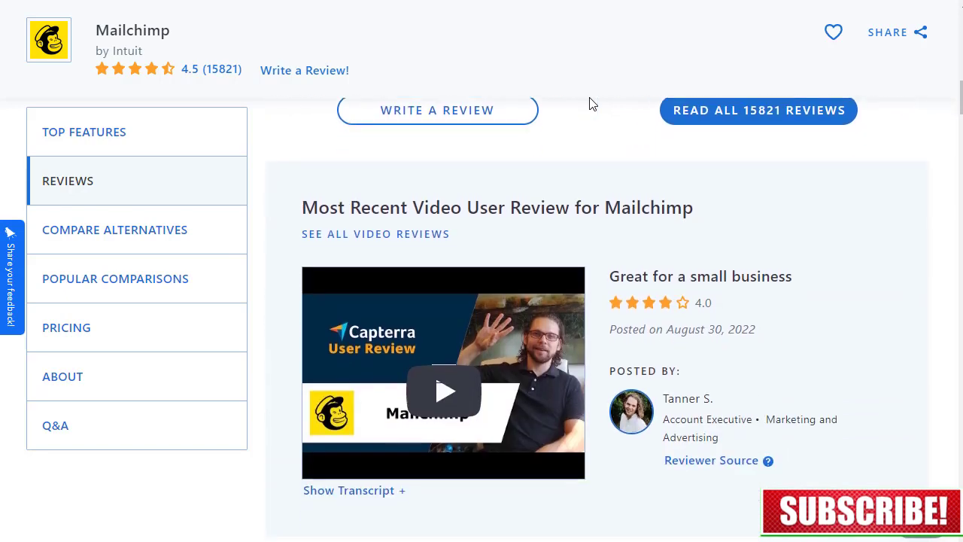
scroll(590, 104, down, 2)
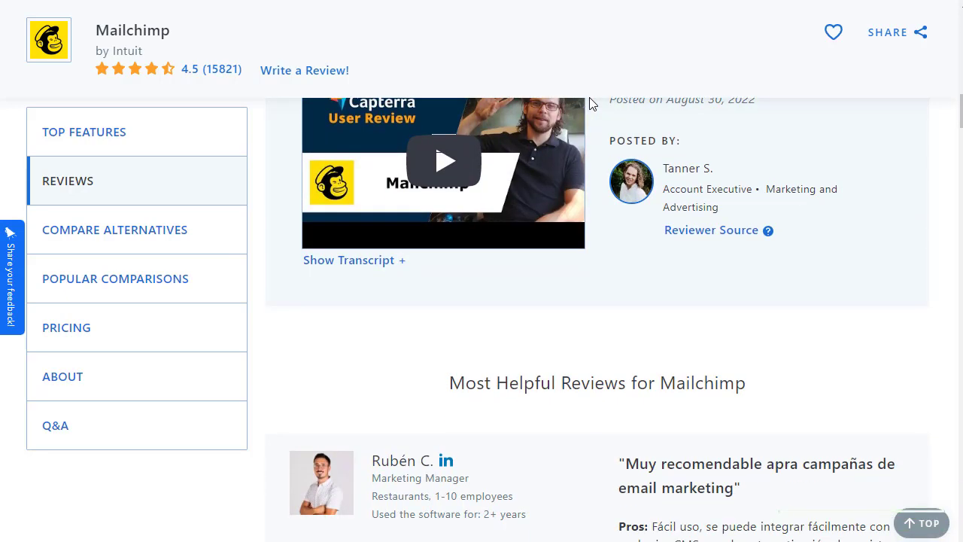